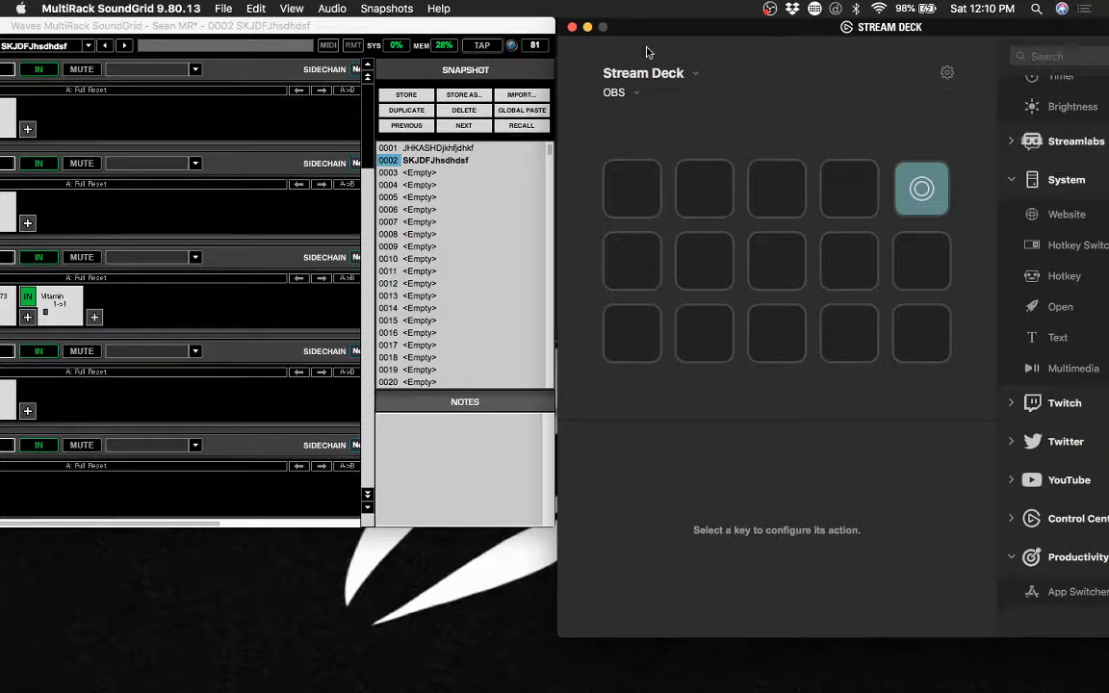
Shift the MultiRack and Stream Deck windows slightly and open the Stream Deck preferences
{"action": "mouse_move", "coordinate": [435, 31]}
{"action": "left_mouse_down"}
{"action": "mouse_move", "coordinate": [429, 38]}
{"action": "mouse_move", "coordinate": [591, 40]}
{"action": "mouse_move", "coordinate": [437, 29]}
{"action": "left_mouse_up"}
{"action": "mouse_move", "coordinate": [824, 25]}
{"action": "left_mouse_down"}
{"action": "mouse_move", "coordinate": [874, 21]}
{"action": "mouse_move", "coordinate": [815, 20]}
{"action": "mouse_move", "coordinate": [842, 17]}
{"action": "left_mouse_up"}
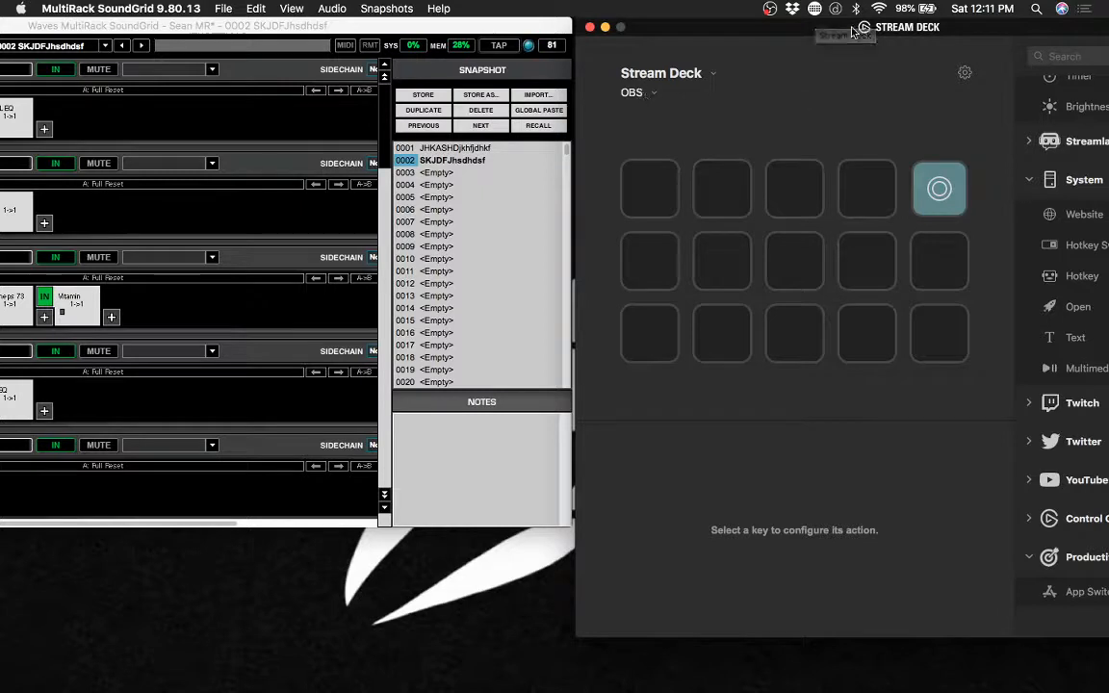
{"action": "left_click", "coordinate": [816, 10]}
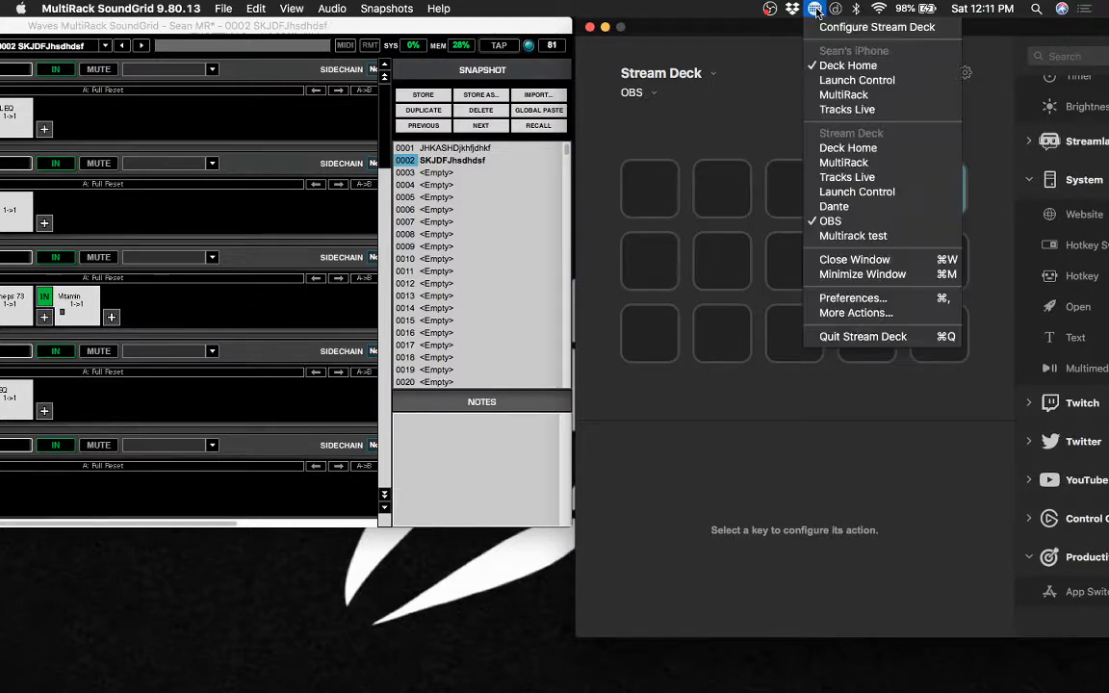
{"action": "left_click", "coordinate": [891, 300]}
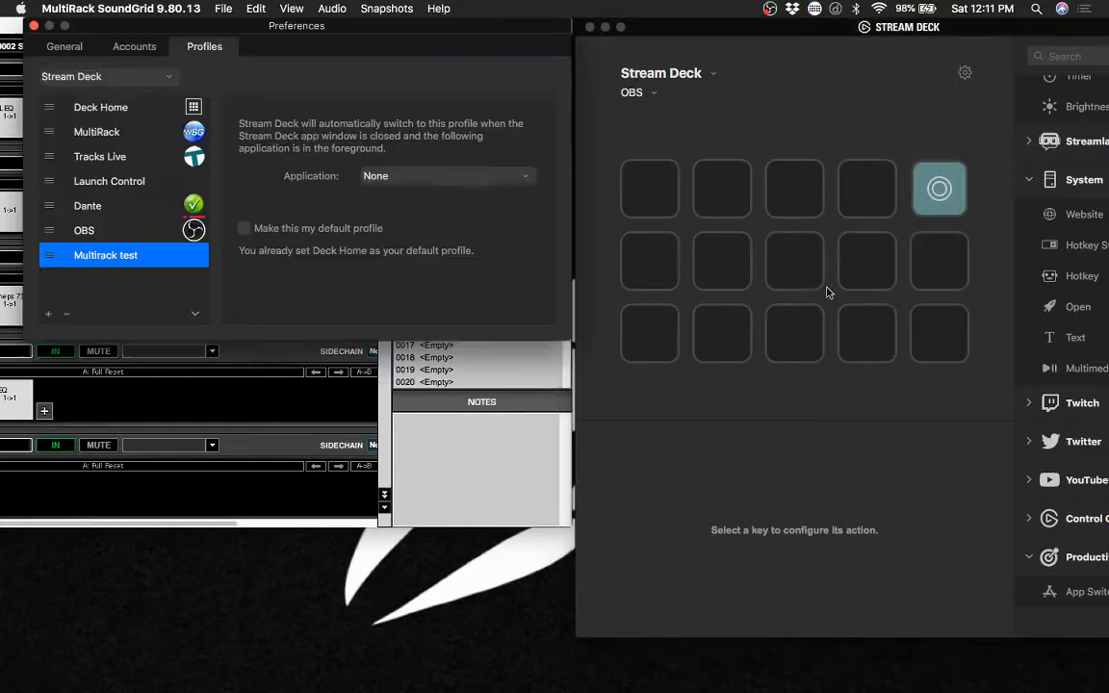
Review the application assignments of the MultiRack, Tracks Live, Deck Home, Launch Control and Multirack test profiles
{"action": "left_click", "coordinate": [122, 135]}
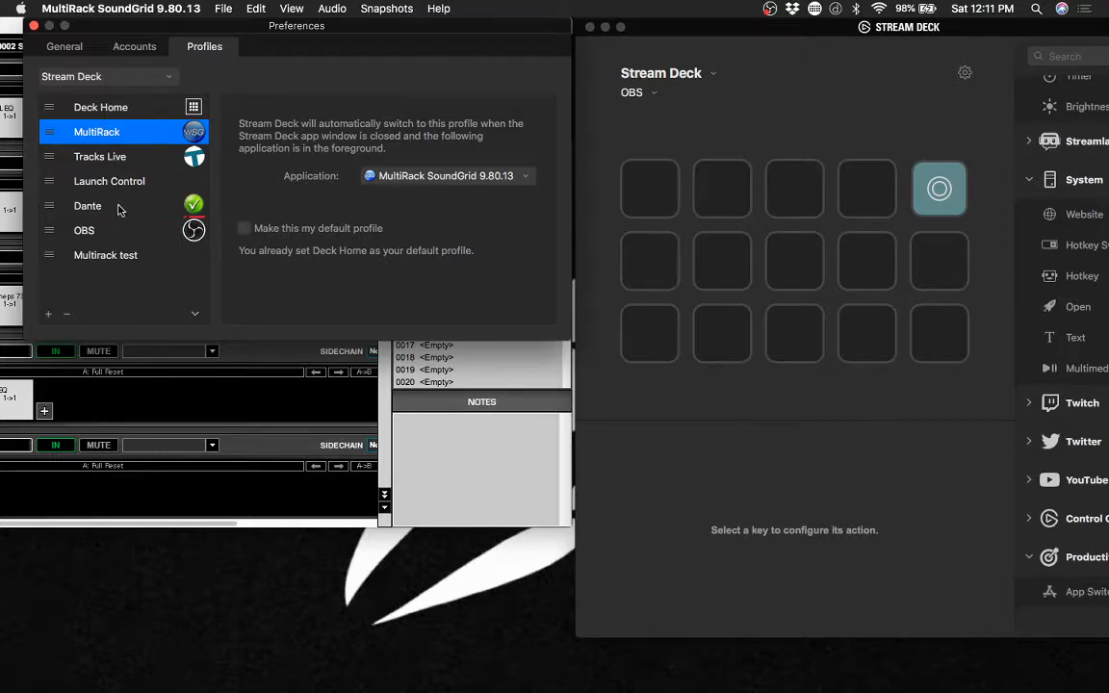
{"action": "left_click", "coordinate": [106, 154]}
{"action": "left_click", "coordinate": [114, 140]}
{"action": "left_click", "coordinate": [121, 113]}
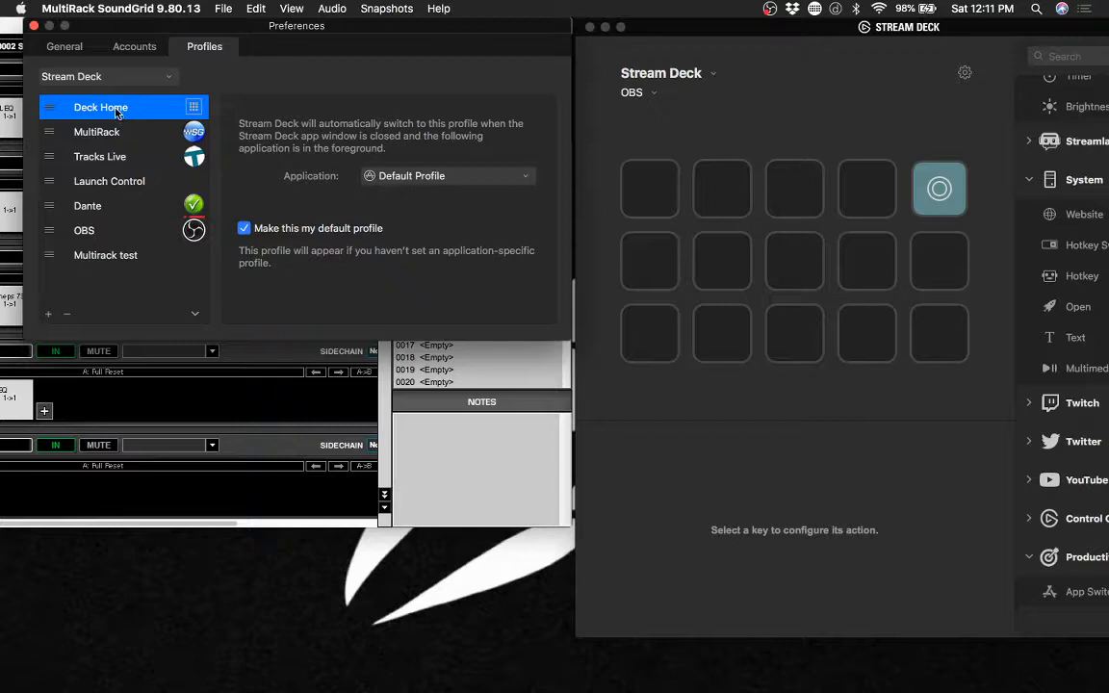
{"action": "left_click", "coordinate": [116, 132]}
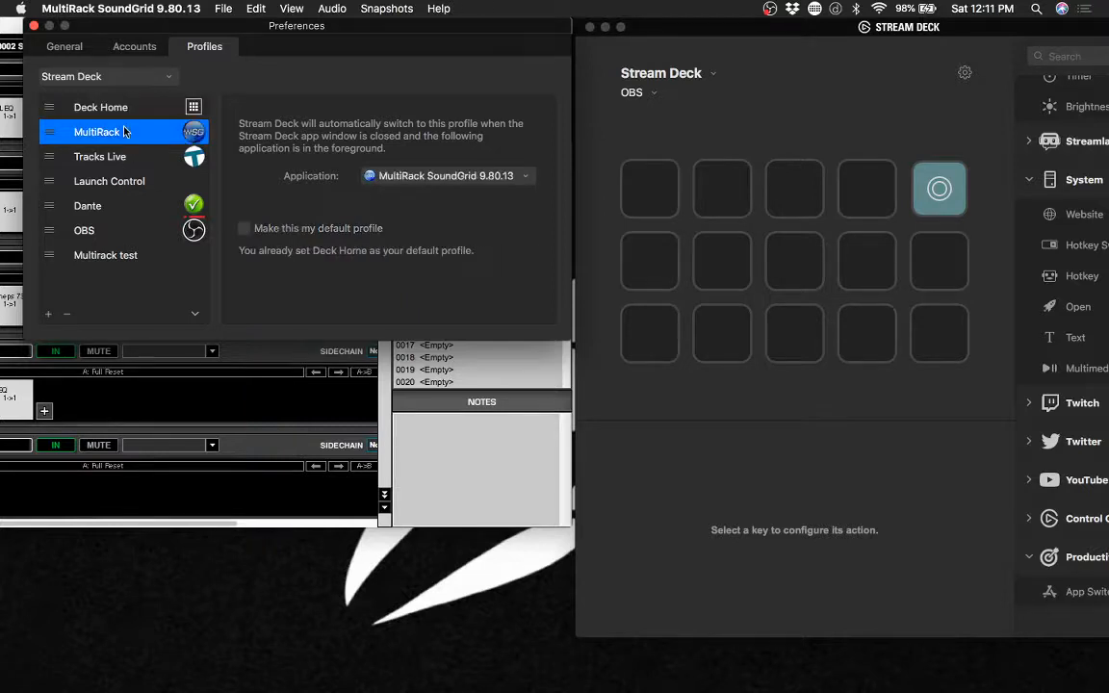
{"action": "left_click", "coordinate": [130, 180]}
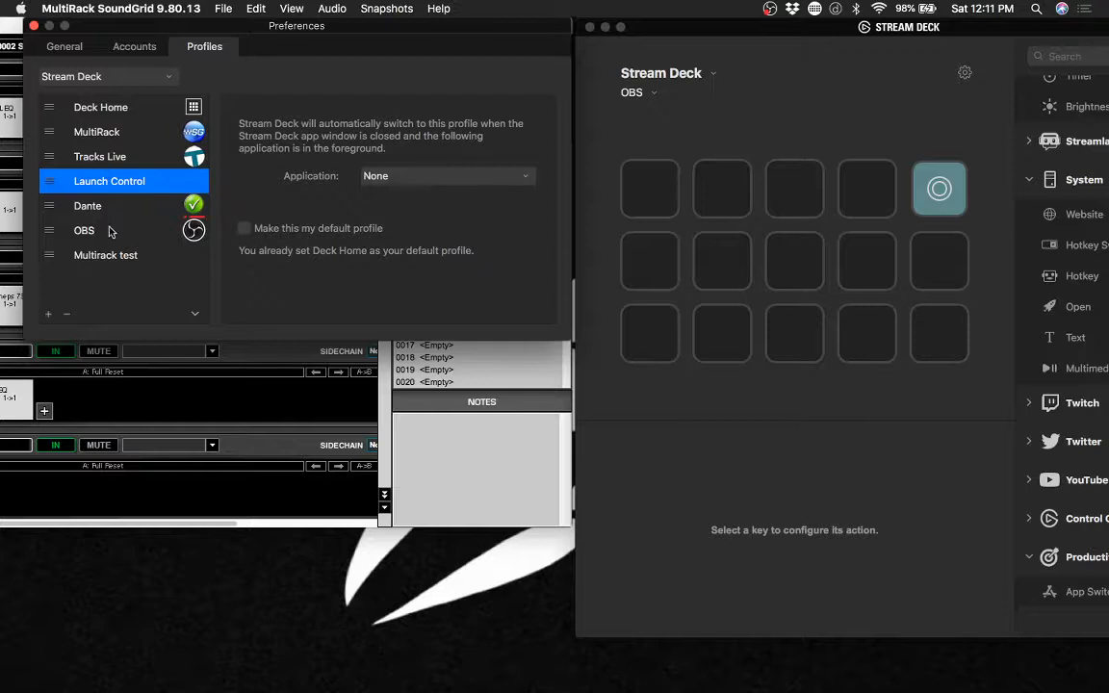
{"action": "left_click", "coordinate": [114, 253]}
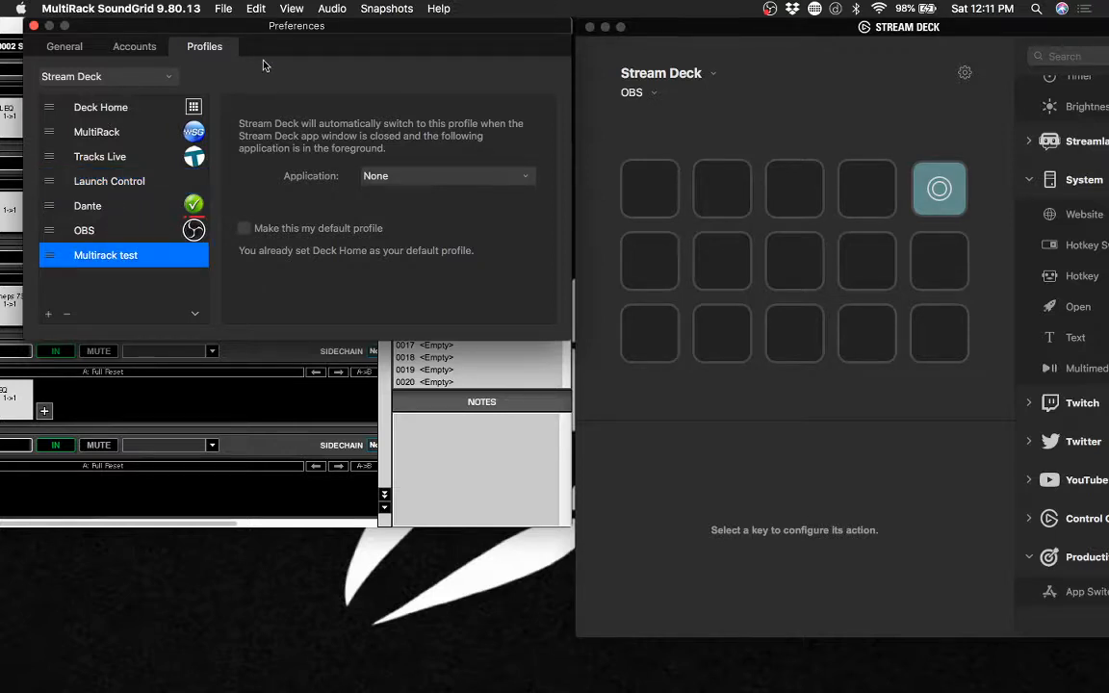
Check which profiles can be chosen in the main Stream Deck window, keeping the OBS profile
{"action": "left_click", "coordinate": [678, 118]}
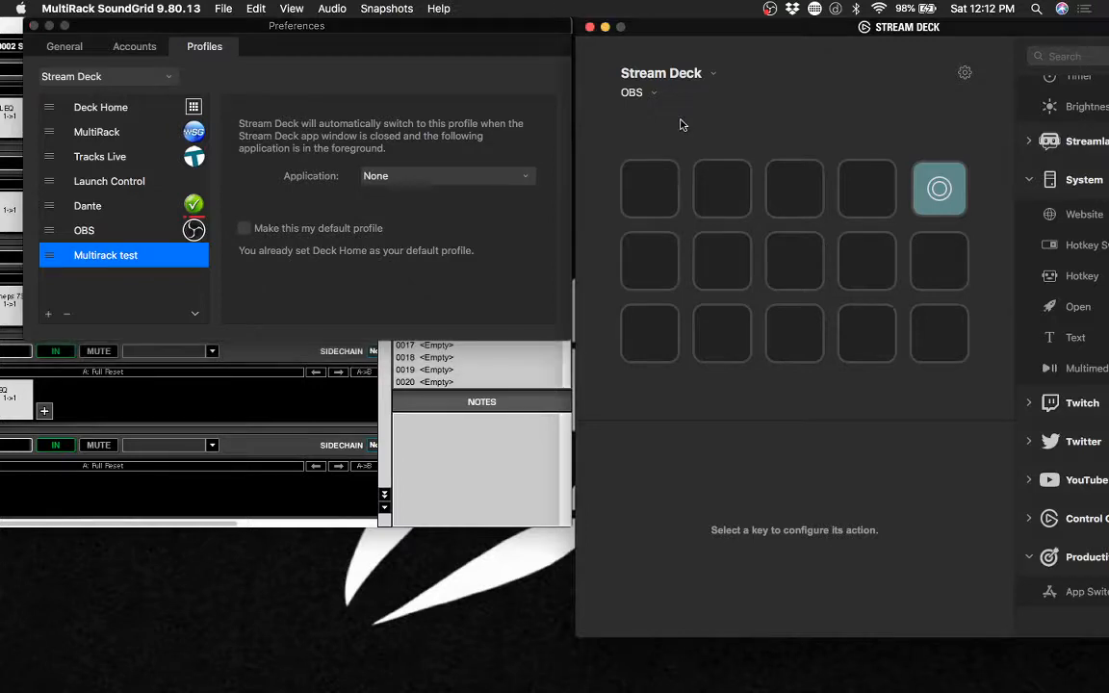
{"action": "left_click", "coordinate": [636, 97]}
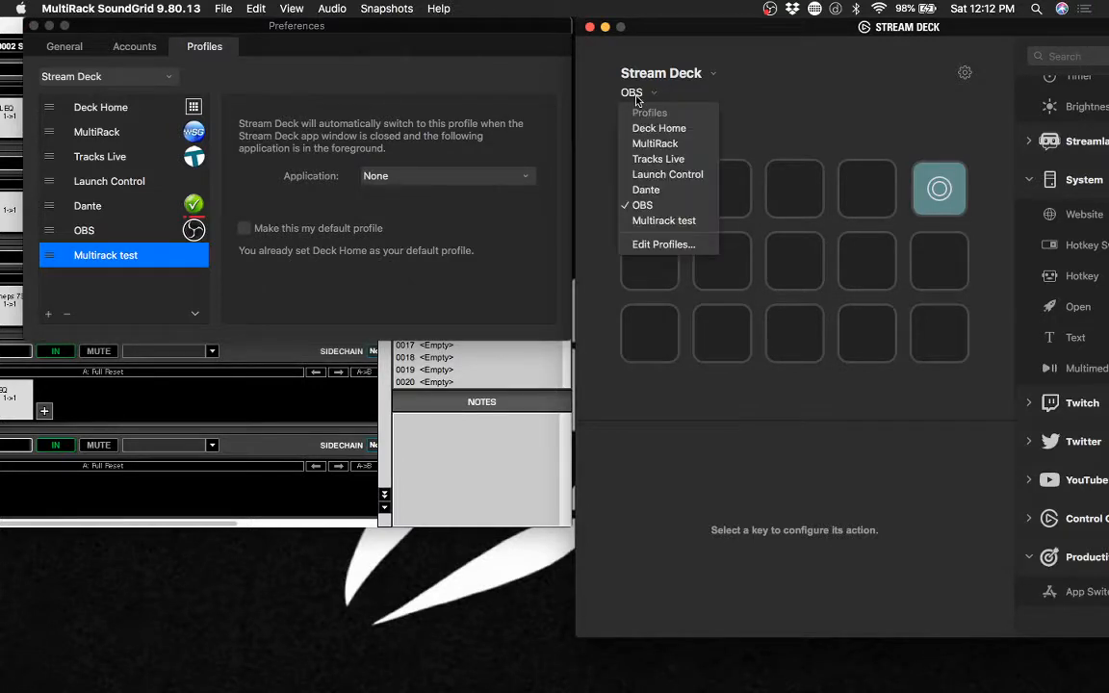
{"action": "left_click", "coordinate": [481, 69]}
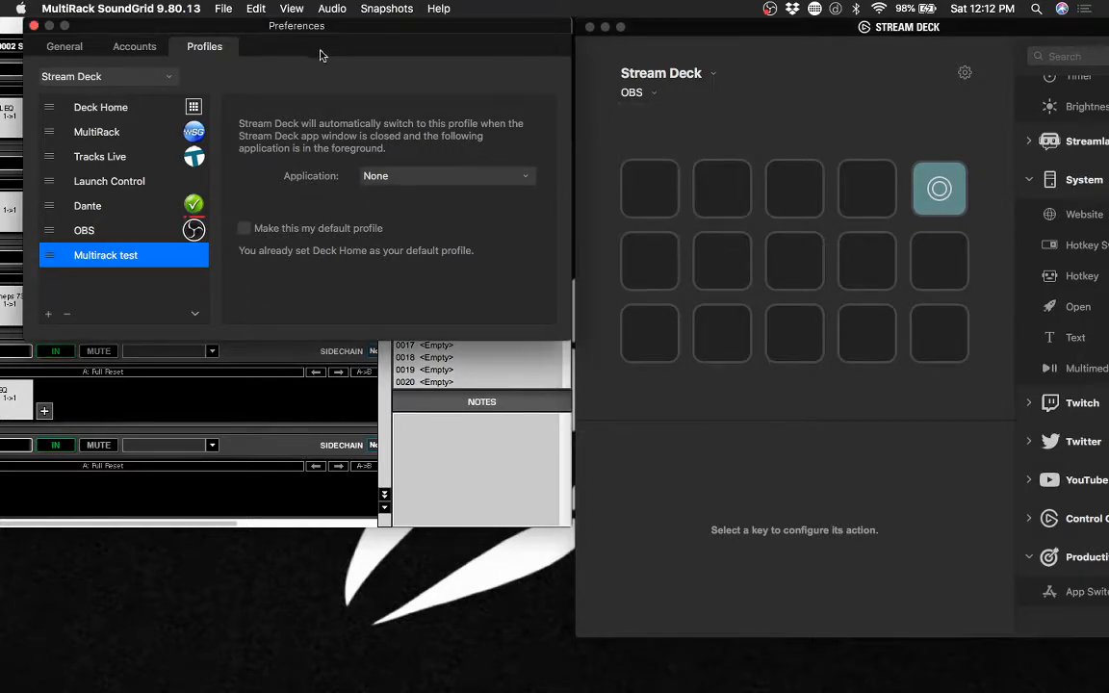
Examine the account preferences and the services that can be added as accounts
{"action": "left_click", "coordinate": [132, 47]}
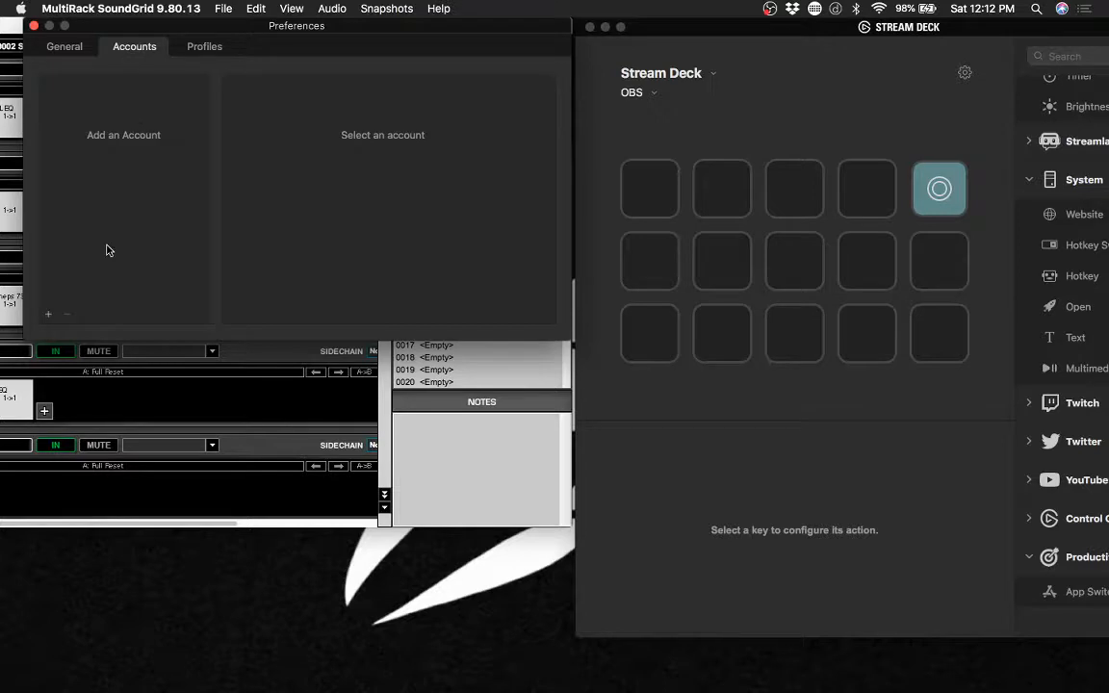
{"action": "left_click", "coordinate": [49, 318]}
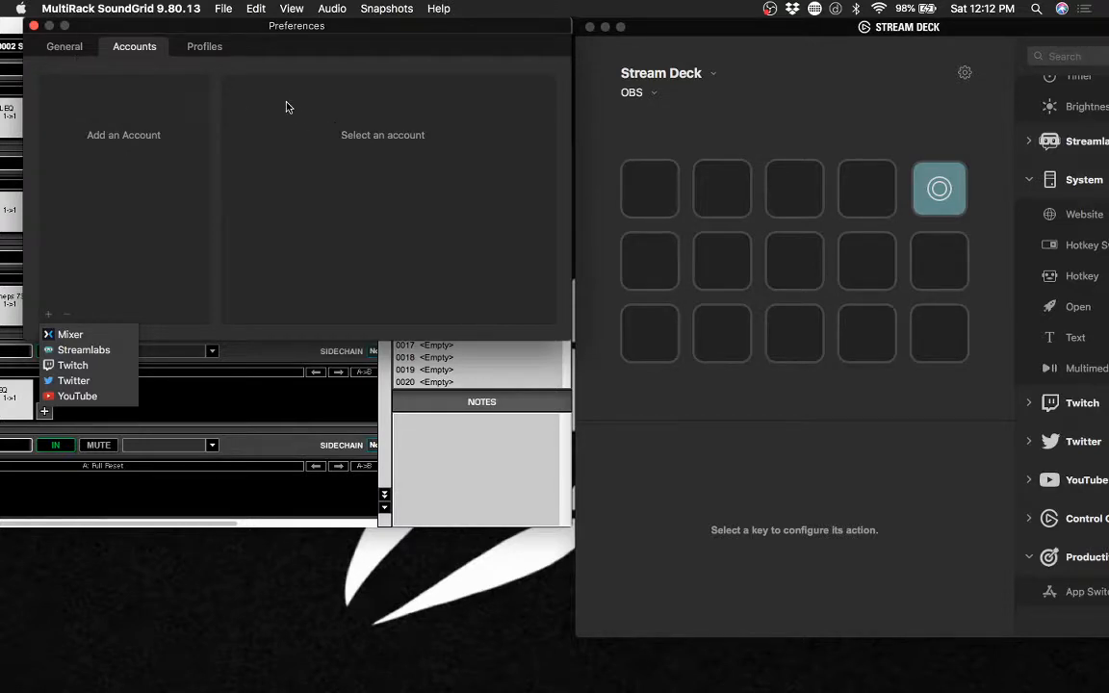
{"action": "left_click", "coordinate": [82, 52]}
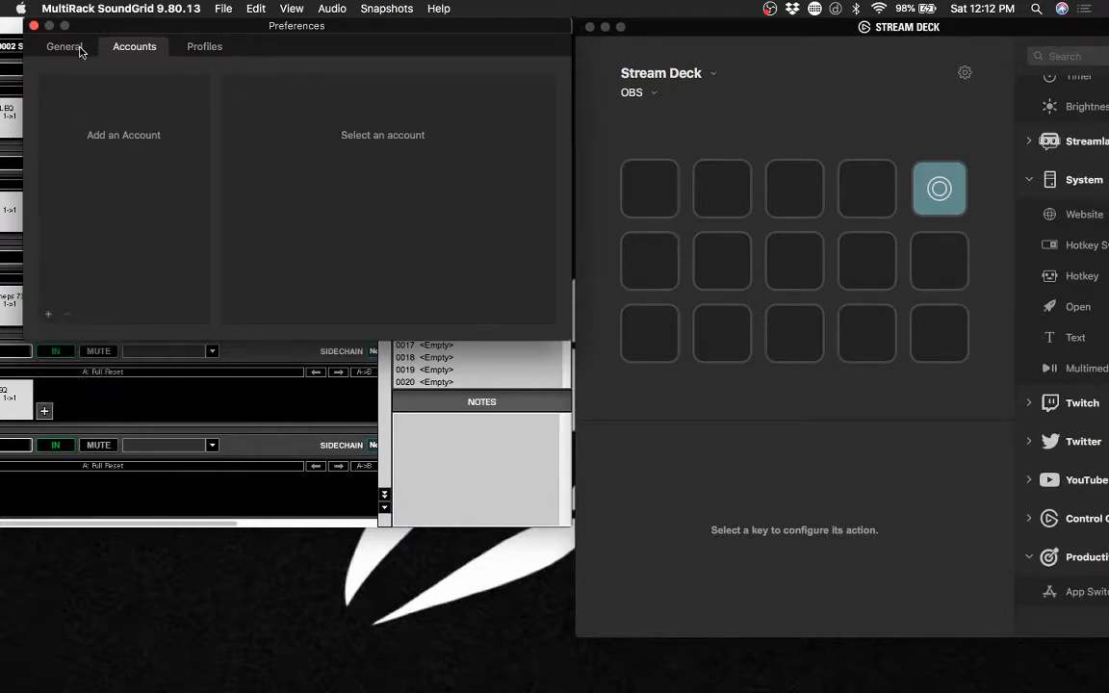
Set the Stream Deck's brightness to just under half in the general preferences
{"action": "left_click", "coordinate": [82, 52]}
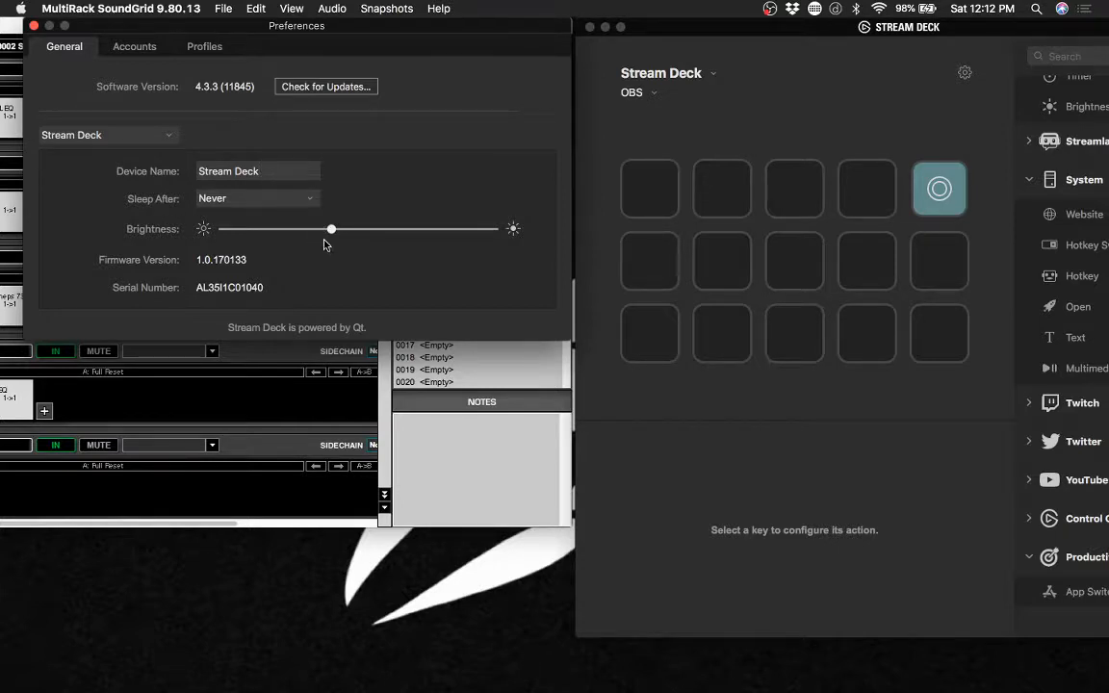
{"action": "left_click_drag", "start_coordinate": [332, 232], "coordinate": [499, 228]}
{"action": "left_click_drag", "start_coordinate": [397, 235], "coordinate": [354, 229]}
Switch the Stream Deck to the Multirack test profile and delete its Next Snap key
{"action": "left_click", "coordinate": [677, 46]}
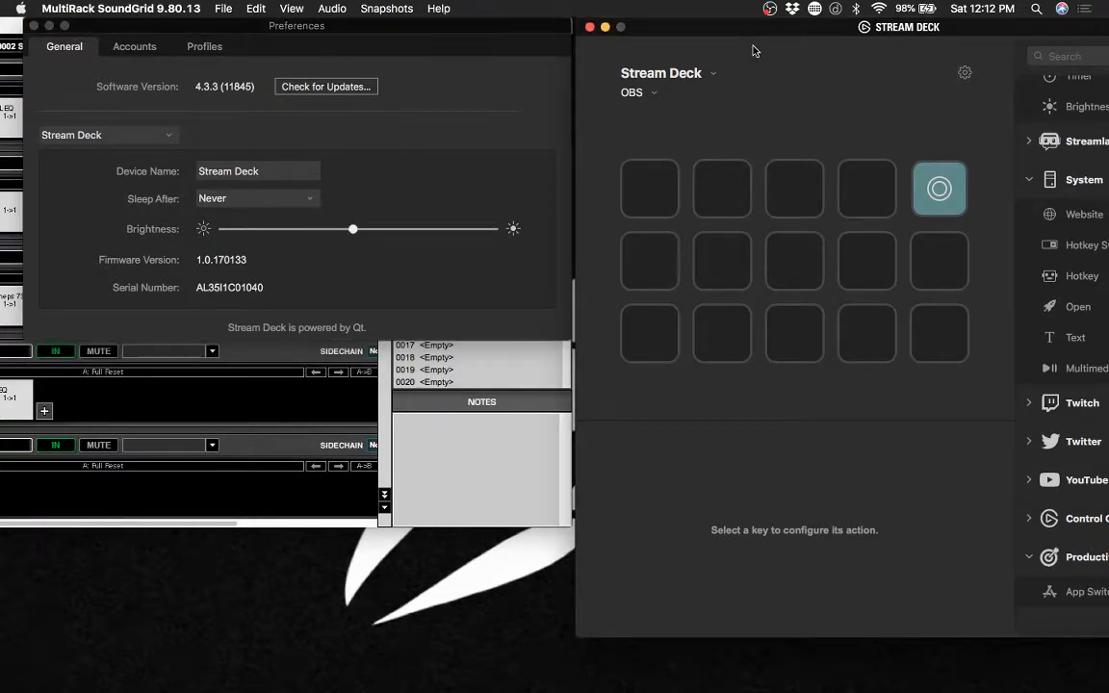
{"action": "left_click", "coordinate": [639, 95]}
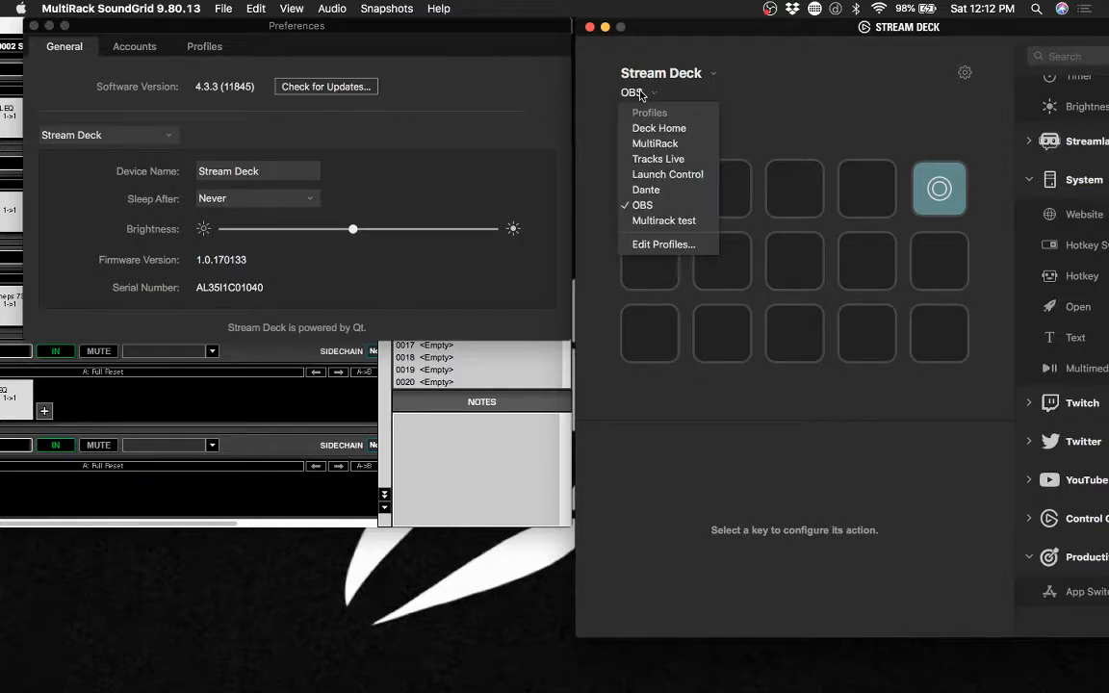
{"action": "left_click", "coordinate": [681, 220]}
{"action": "right_click", "coordinate": [735, 197]}
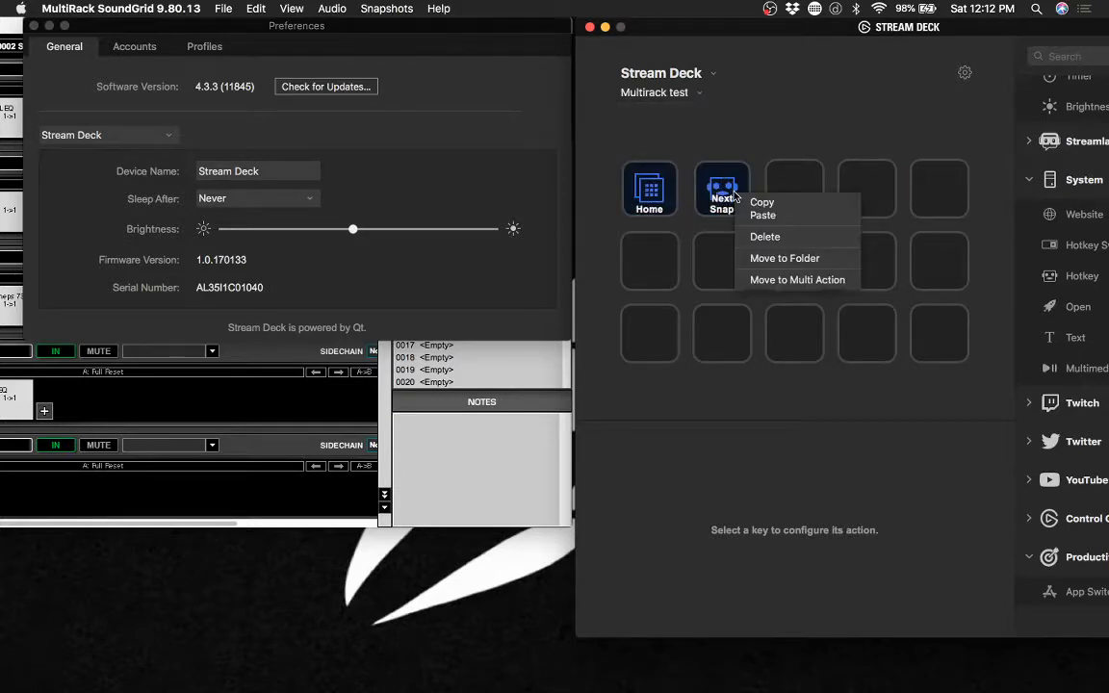
{"action": "left_click", "coordinate": [766, 237]}
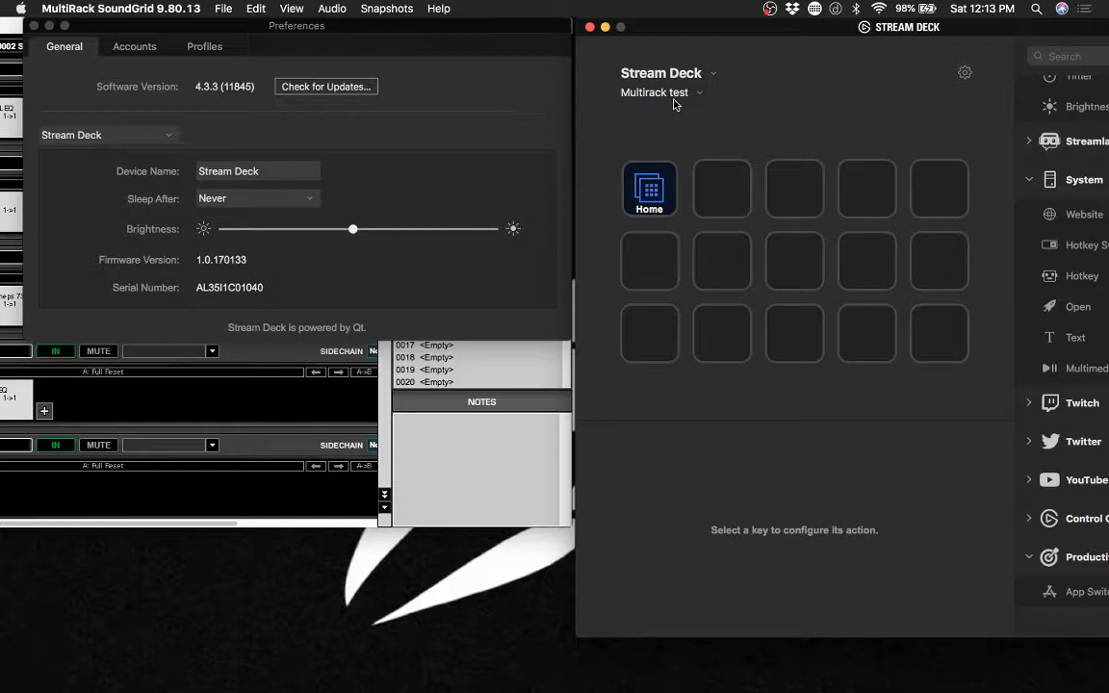
Close the preferences and rearrange the windows so the full Stream Deck action list fits on screen
{"action": "left_click_drag", "start_coordinate": [720, 32], "coordinate": [624, 36]}
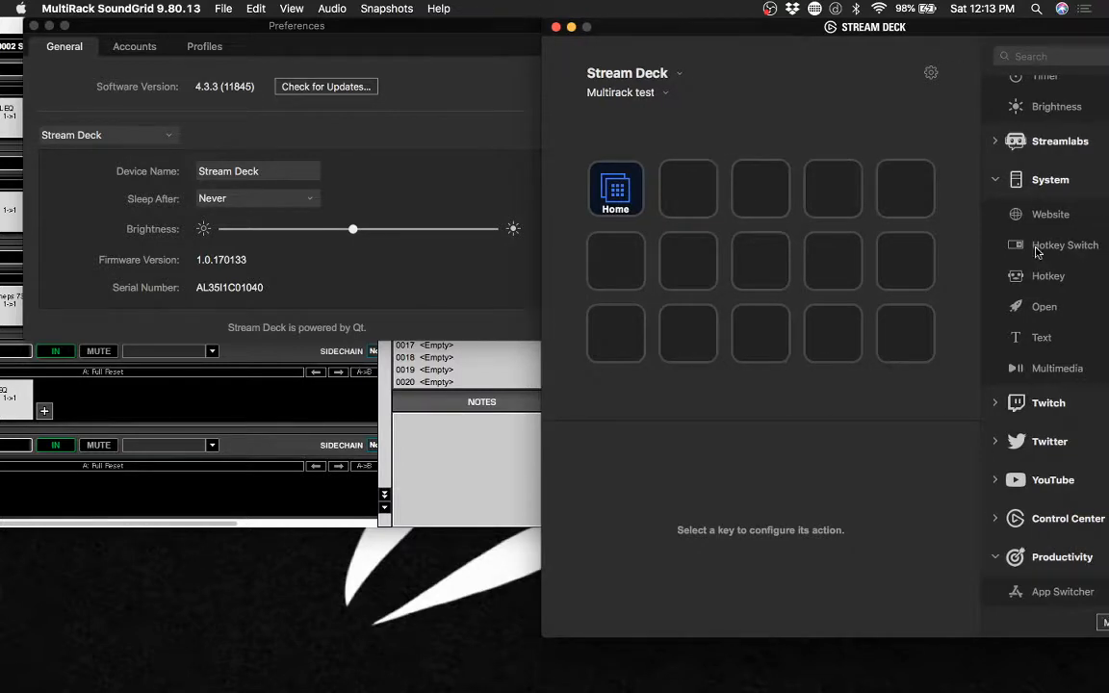
{"action": "scroll", "coordinate": [1023, 183], "scroll_direction": "up", "scroll_amount": 5}
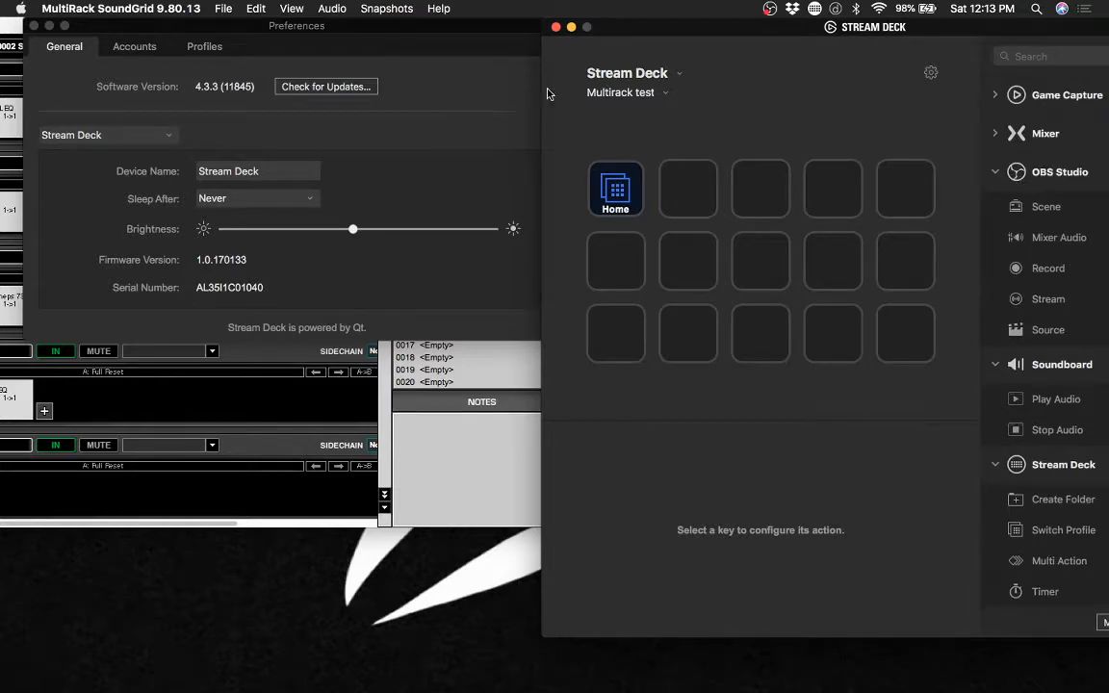
{"action": "left_click", "coordinate": [31, 25]}
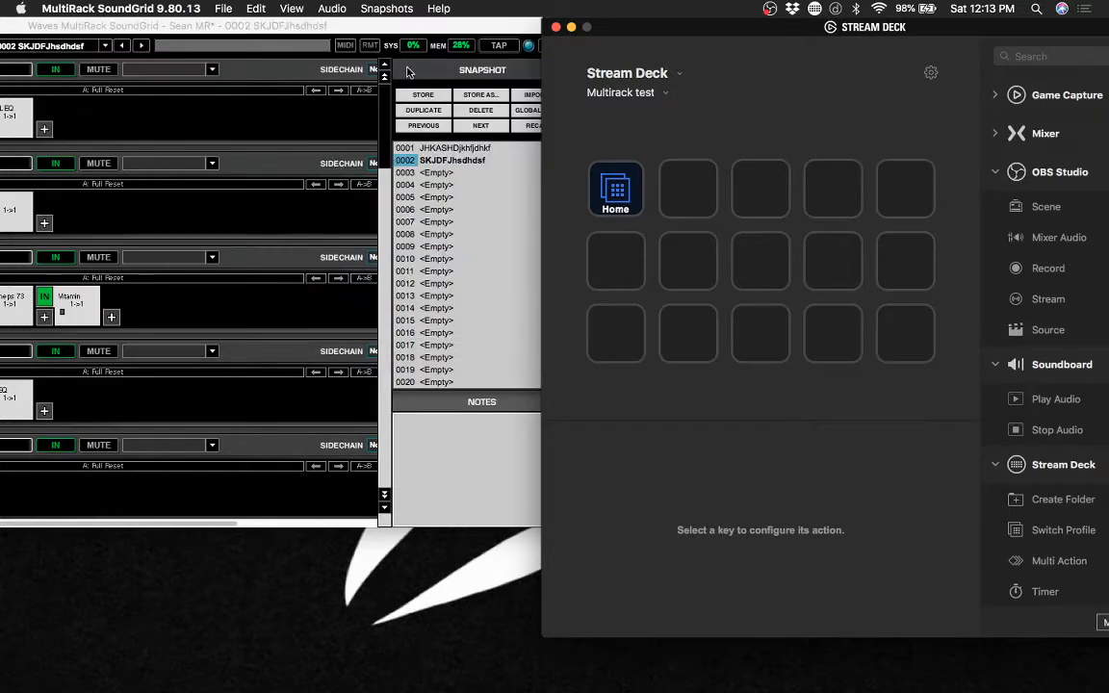
{"action": "left_click_drag", "start_coordinate": [400, 27], "coordinate": [354, 26]}
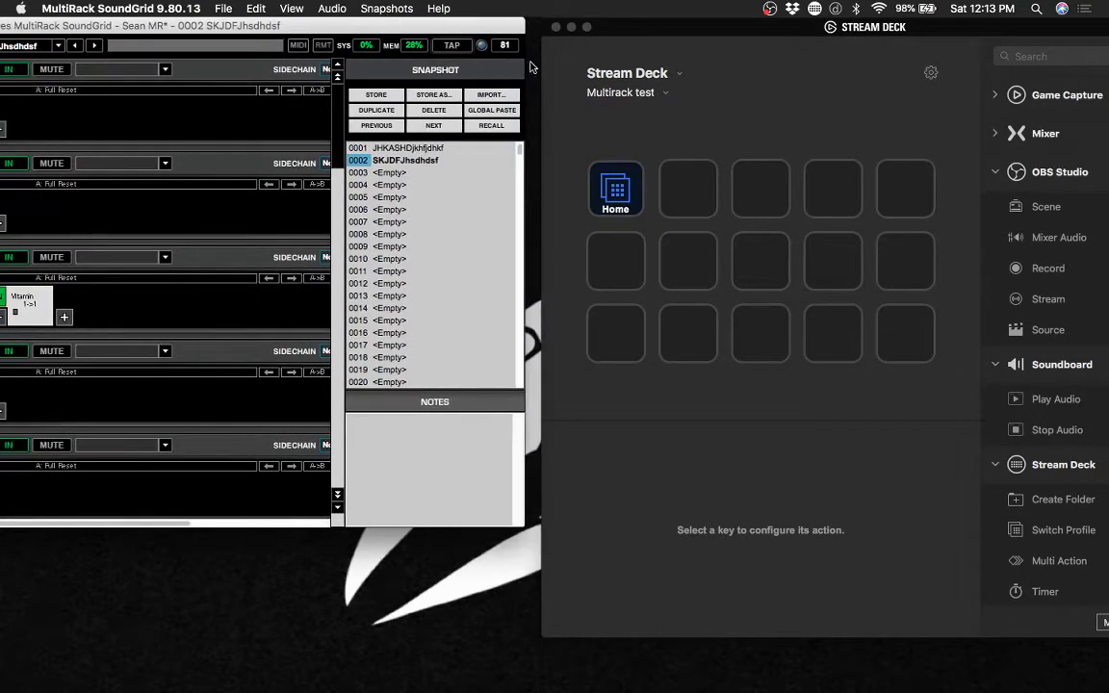
{"action": "left_click_drag", "start_coordinate": [649, 32], "coordinate": [568, 29]}
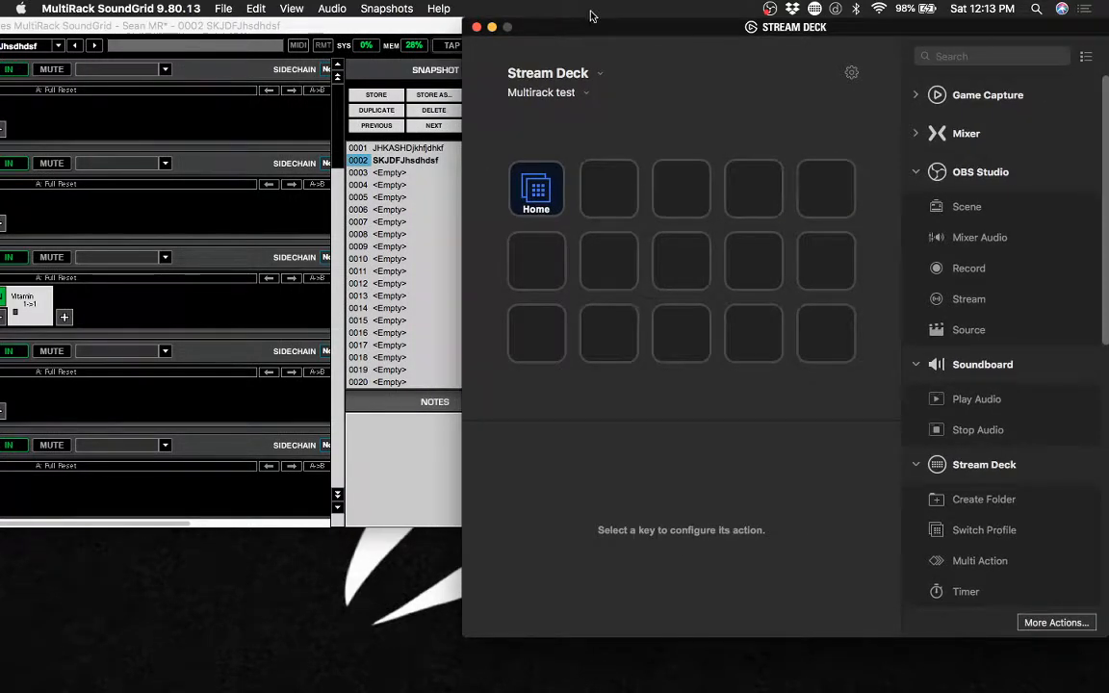
Add System Hotkey actions to the second and third keys of the top row
{"action": "left_click", "coordinate": [915, 96]}
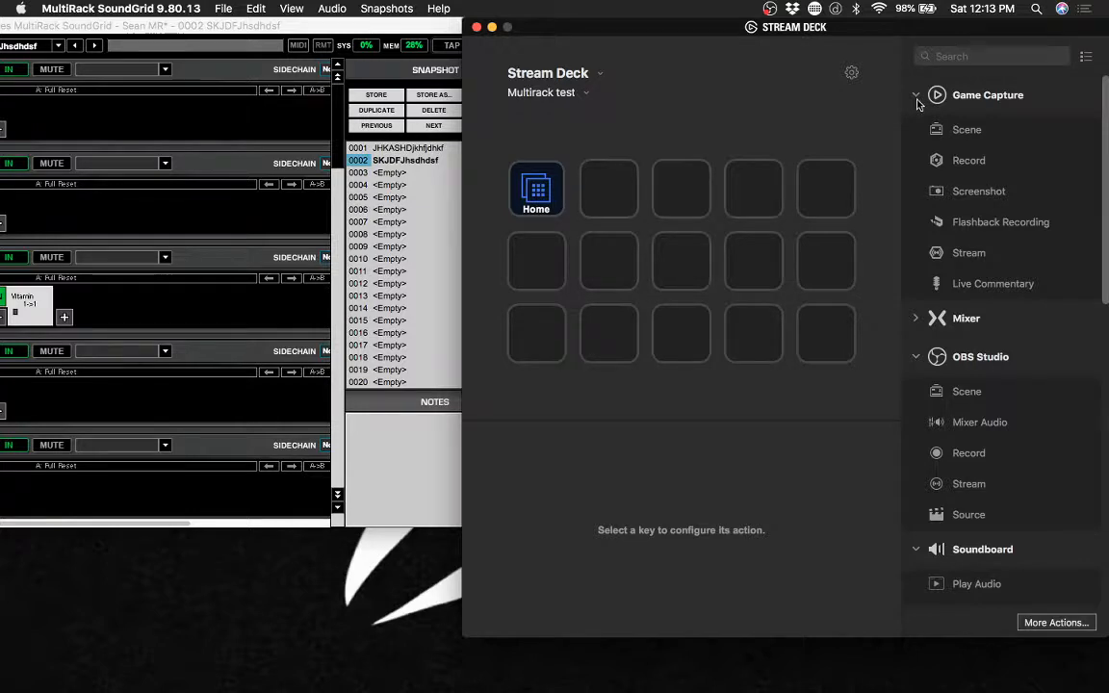
{"action": "left_click", "coordinate": [916, 99]}
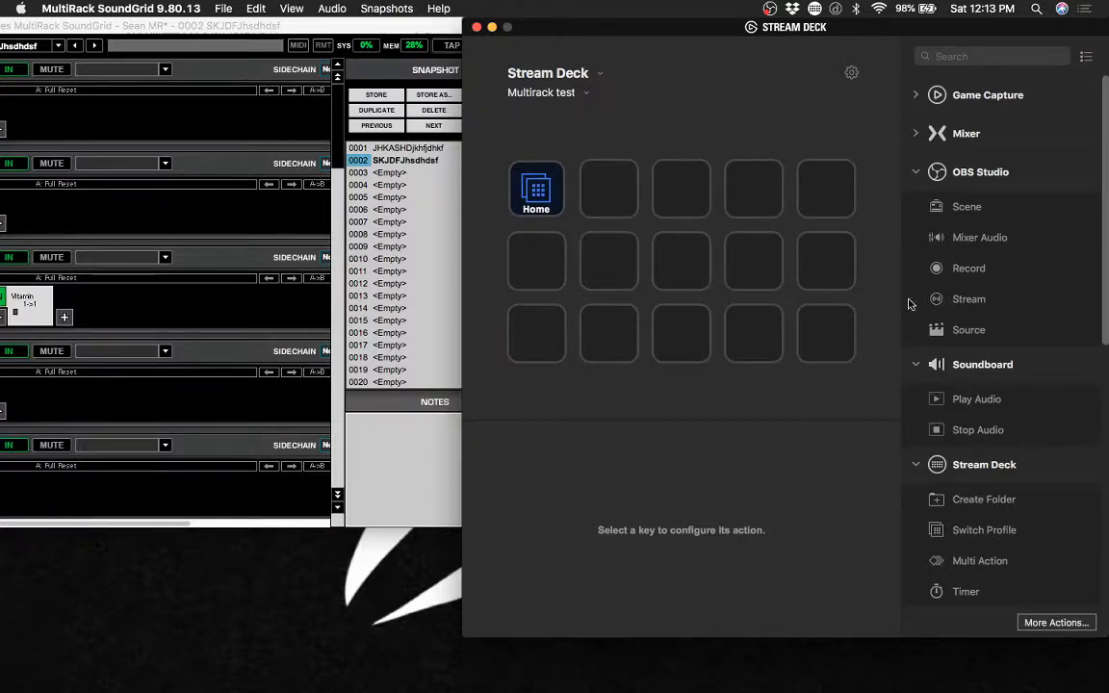
{"action": "scroll", "coordinate": [907, 305], "scroll_direction": "down", "scroll_amount": 4}
{"action": "scroll", "coordinate": [908, 305], "scroll_direction": "down", "scroll_amount": 4}
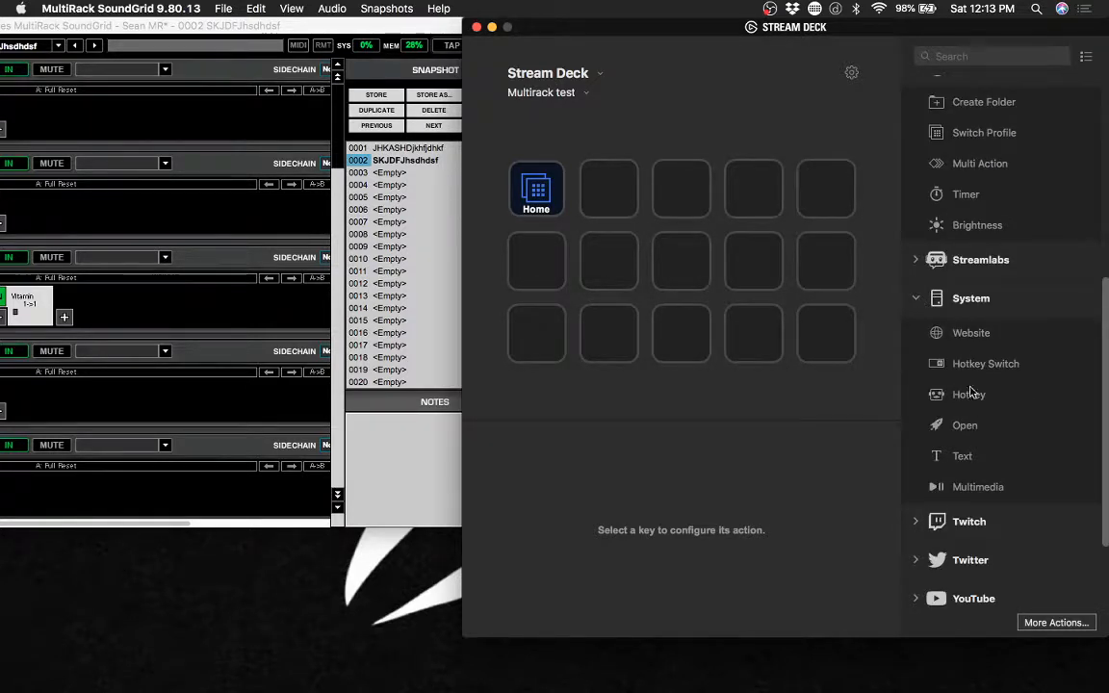
{"action": "left_click_drag", "start_coordinate": [975, 401], "coordinate": [622, 211]}
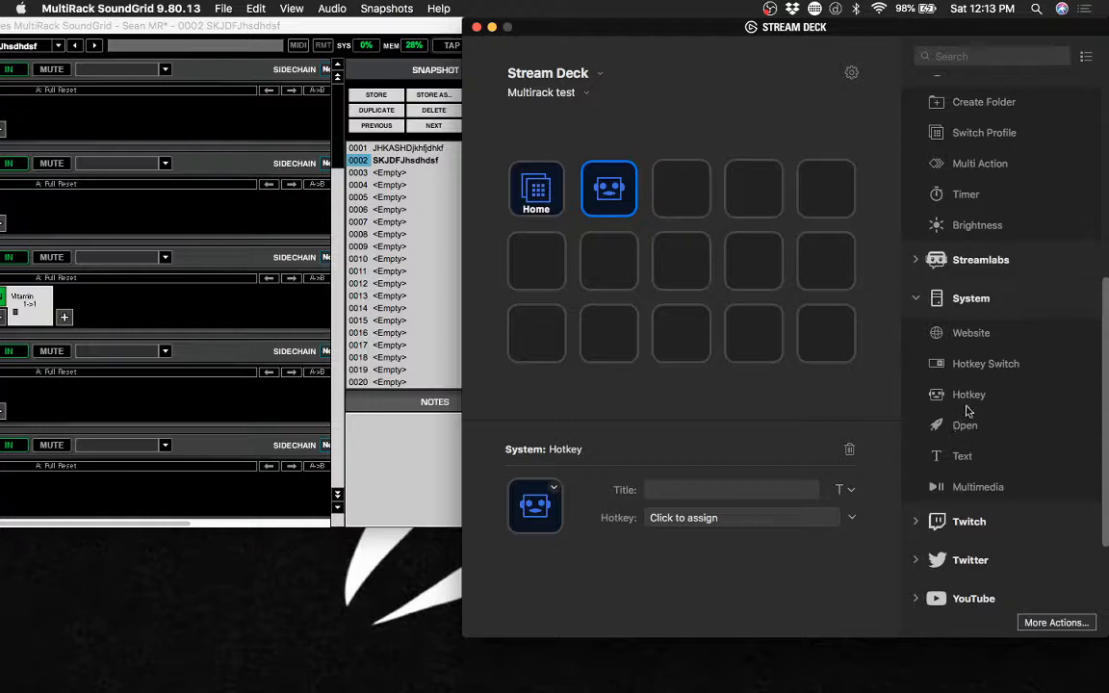
{"action": "left_click_drag", "start_coordinate": [968, 395], "coordinate": [681, 191]}
Title the first hotkey "Prev. Snap", split over two lines
{"action": "left_click", "coordinate": [615, 195]}
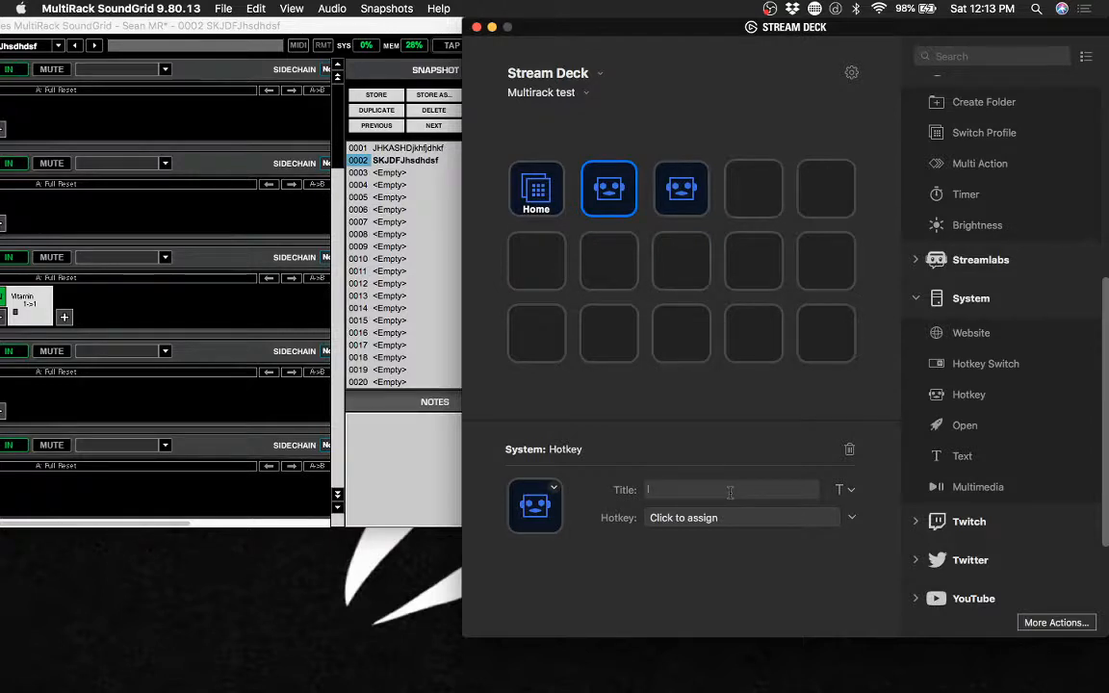
{"action": "type", "text": "Prev"}
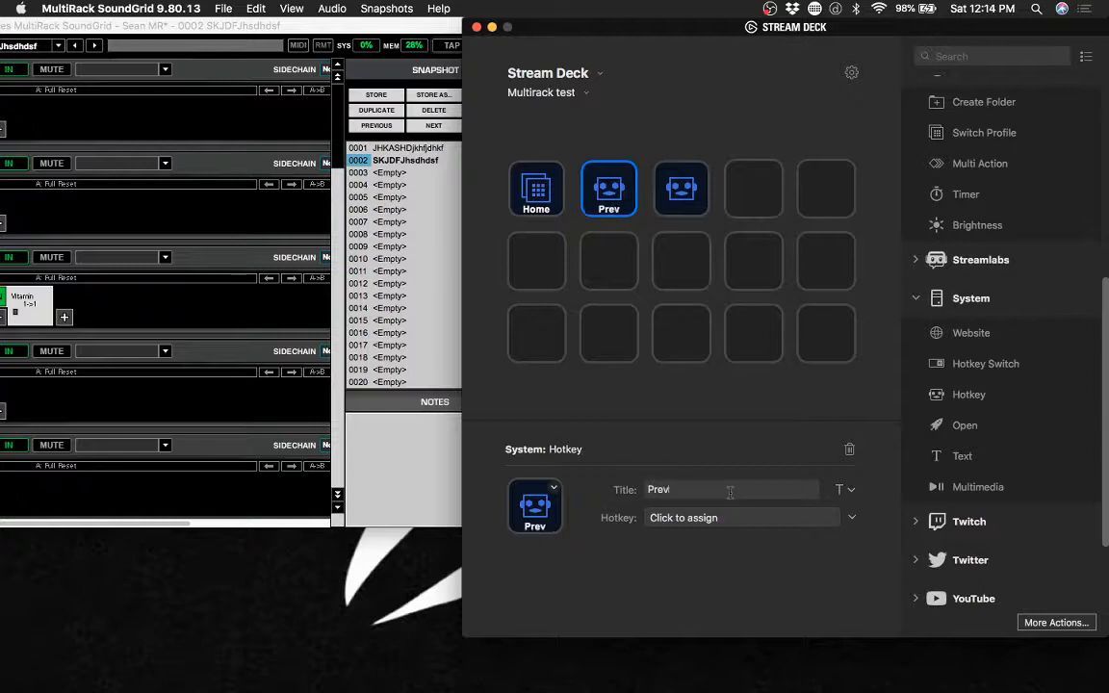
{"action": "type", "text": "."}
{"action": "key", "text": "Return"}
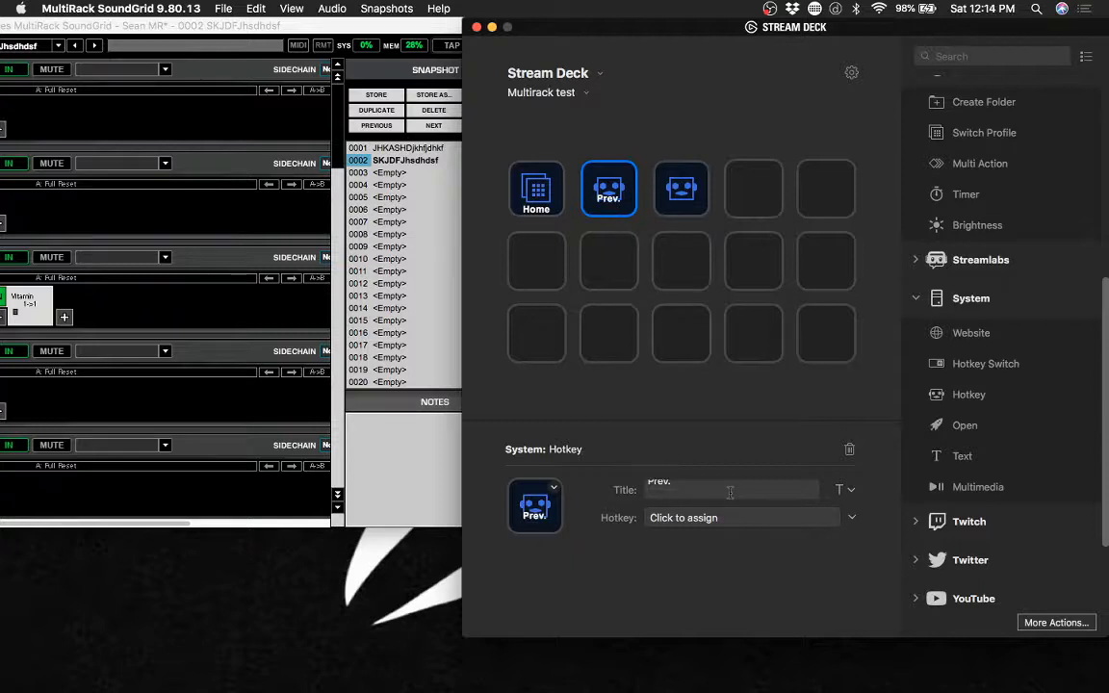
{"action": "type", "text": "Snap"}
Title the second hotkey "Next Snap", split over two lines
{"action": "left_click", "coordinate": [681, 190]}
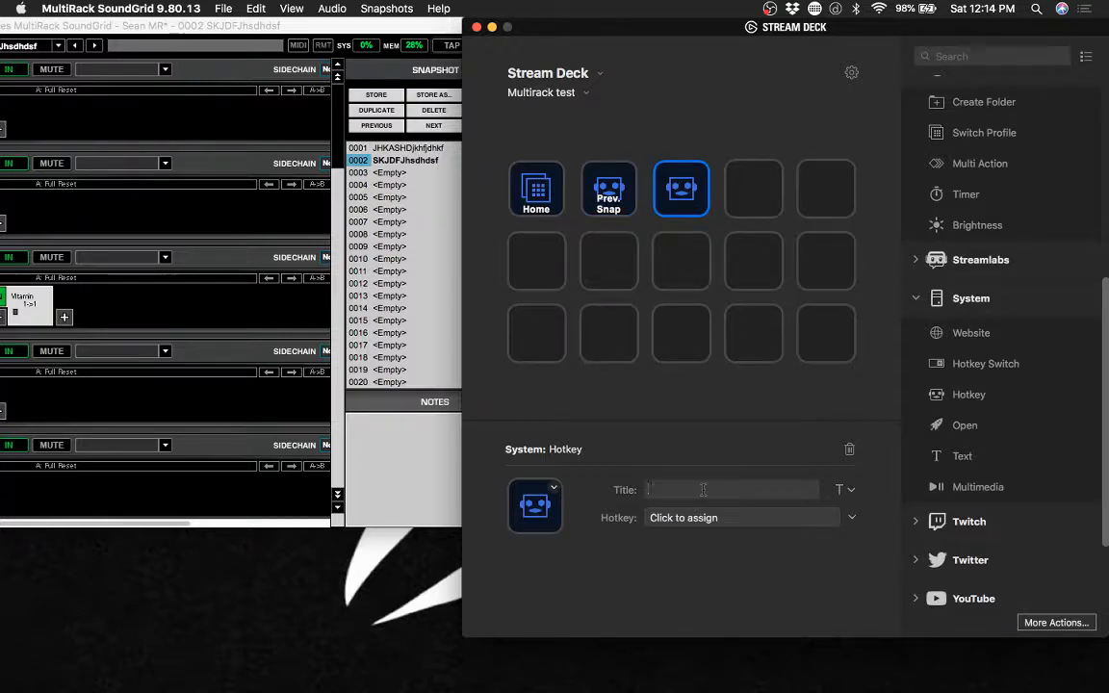
{"action": "type", "text": "NextS"}
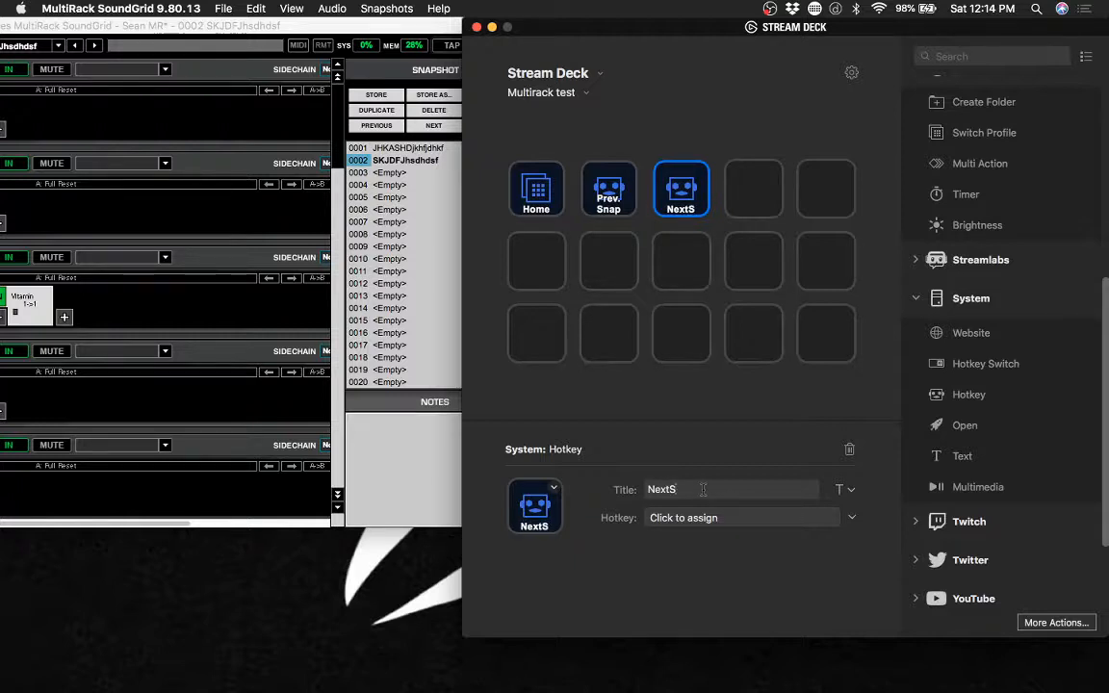
{"action": "key", "text": "BackSpace"}
{"action": "key", "text": "Return"}
{"action": "type", "text": "Snao"}
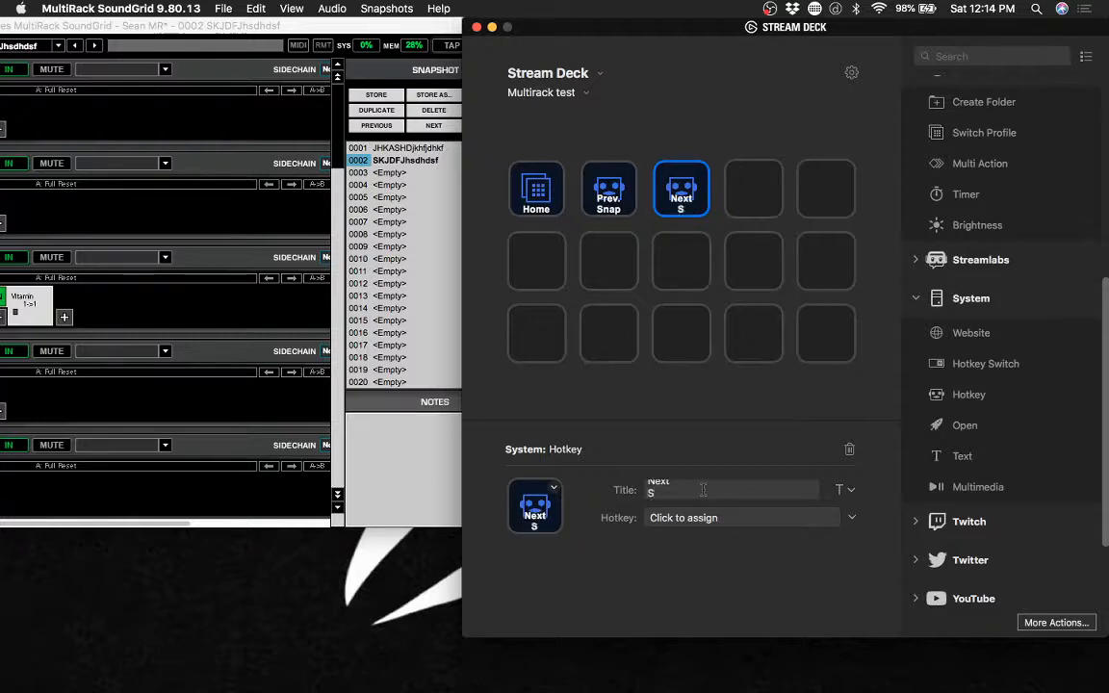
{"action": "key", "text": "BackSpace"}
{"action": "type", "text": "p"}
Assign the Shift+Command+Period combination to the "Next Snap" hotkey
{"action": "left_click", "coordinate": [851, 520]}
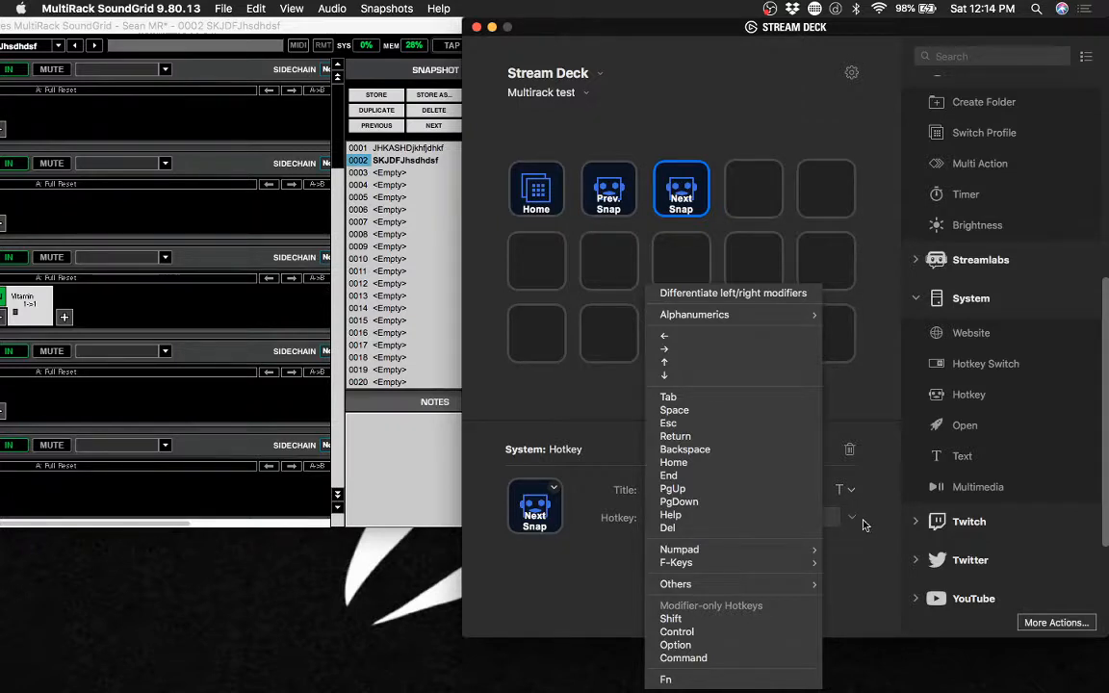
{"action": "key", "text": "shift"}
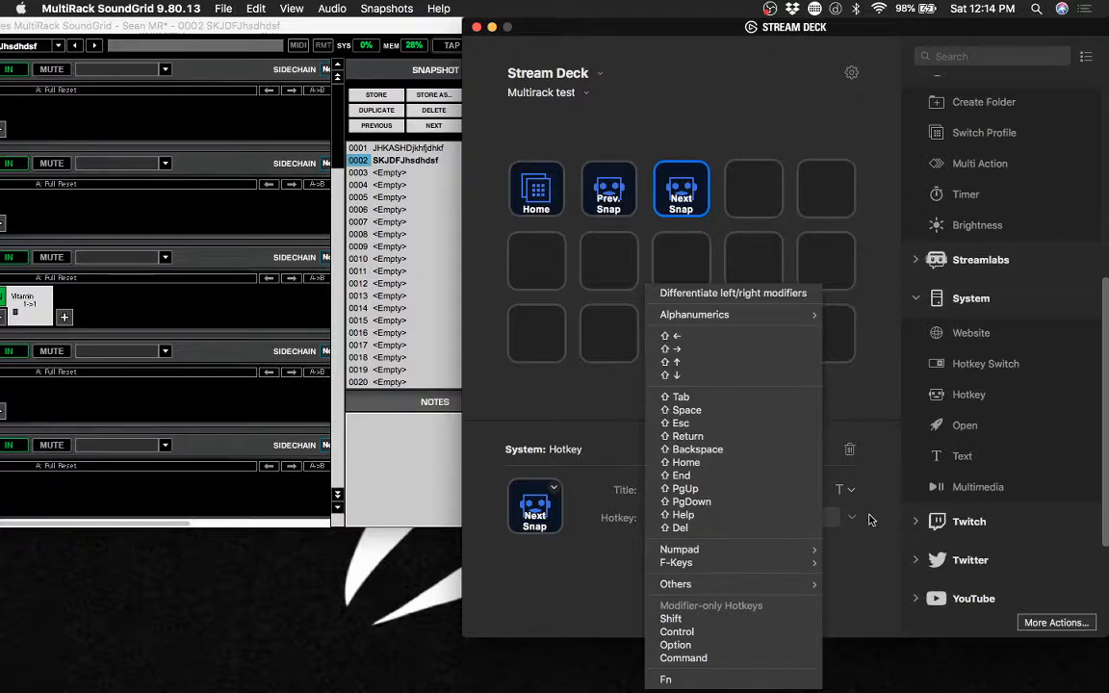
{"action": "key", "text": "super"}
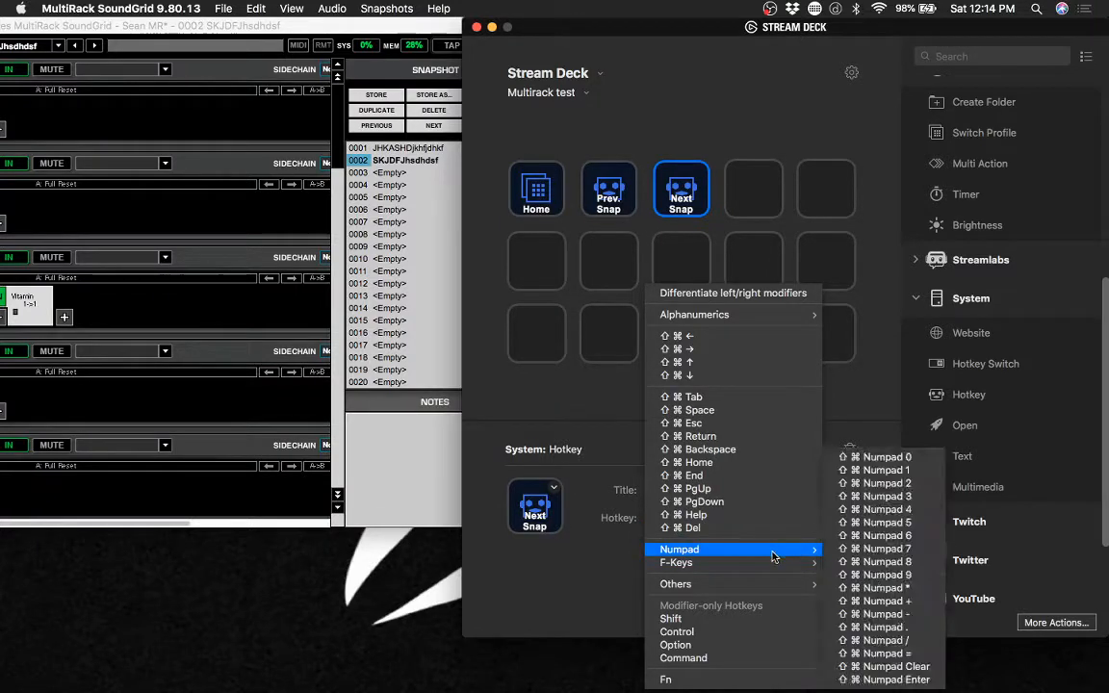
{"action": "mouse_move", "coordinate": [778, 591]}
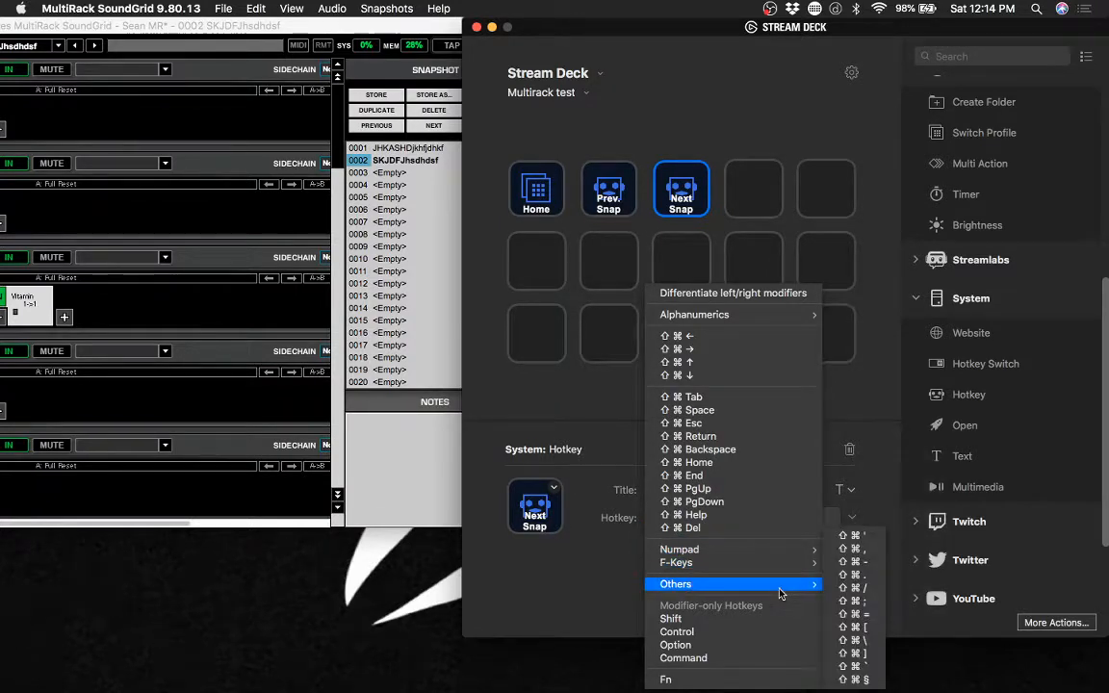
{"action": "left_click", "coordinate": [877, 575]}
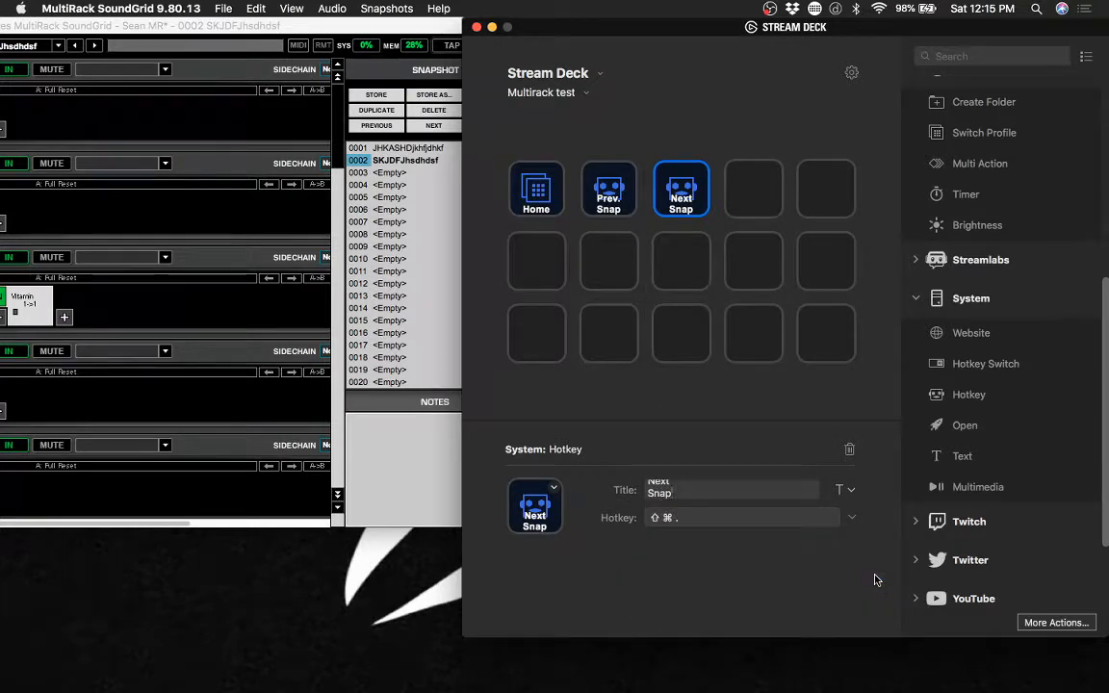
Check MultiRack's shortcut for recalling the previous snapshot and assign Shift+Command+Comma to the "Prev. Snap" hotkey
{"action": "left_click", "coordinate": [609, 188]}
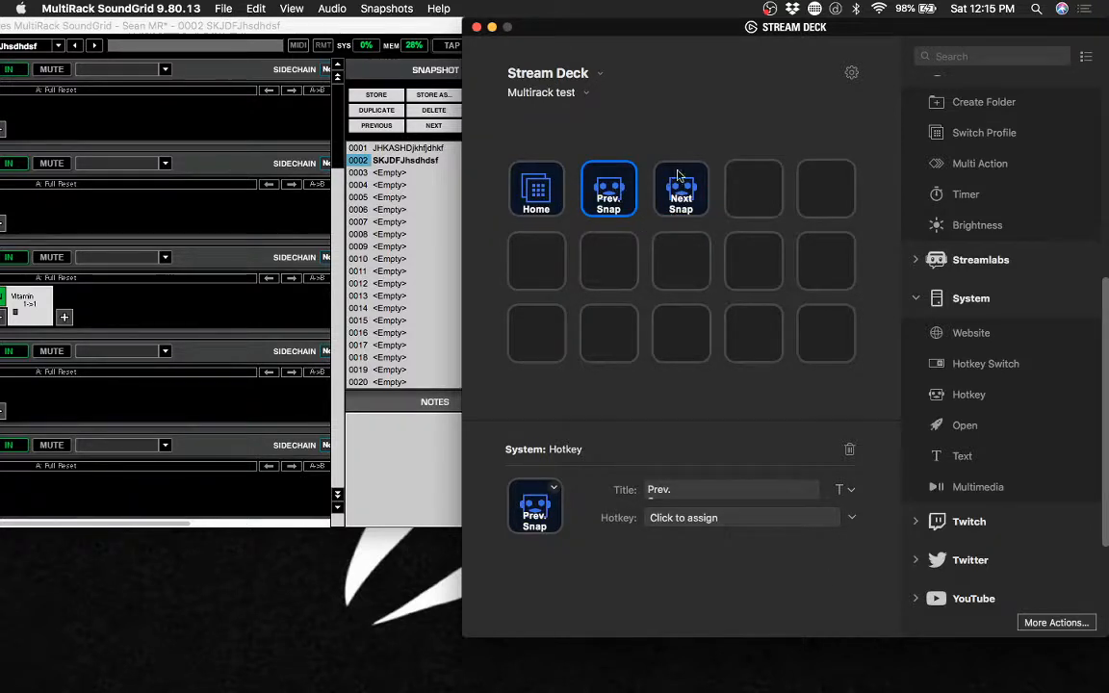
{"action": "left_click", "coordinate": [742, 522]}
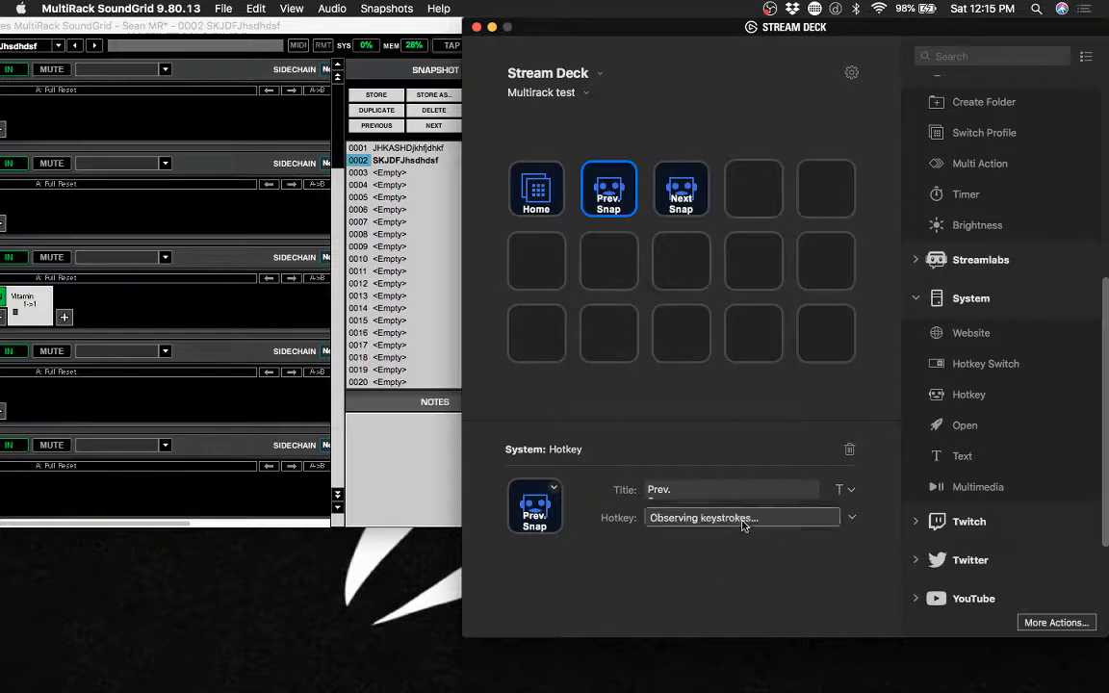
{"action": "left_click", "coordinate": [850, 520]}
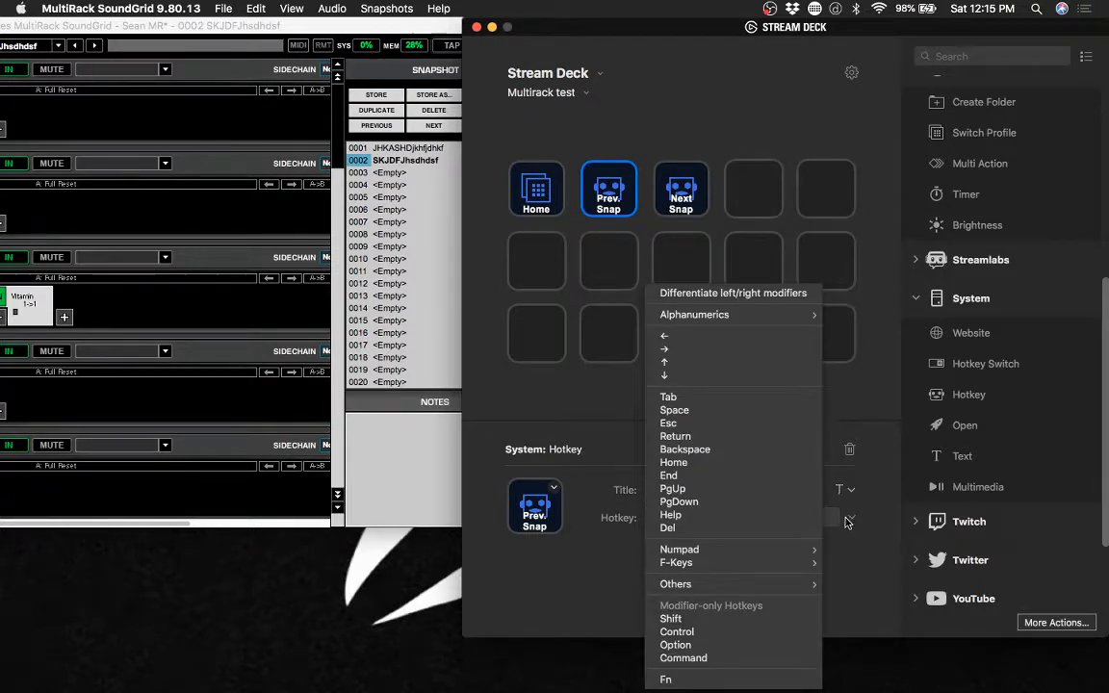
{"action": "left_click", "coordinate": [335, 307]}
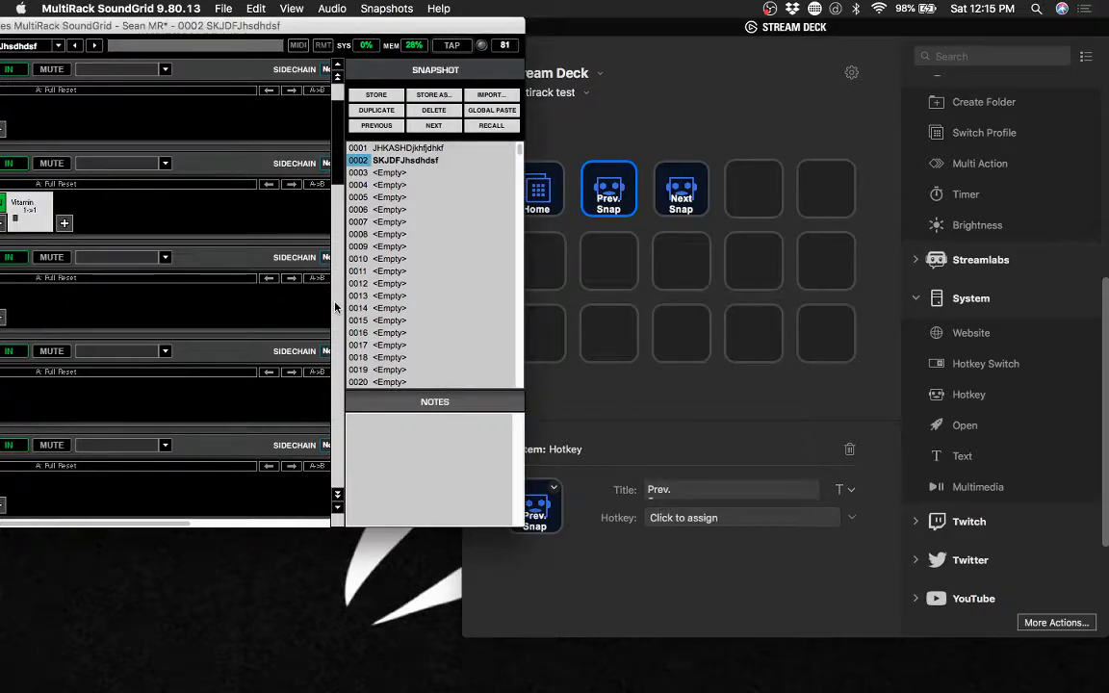
{"action": "left_click", "coordinate": [376, 10]}
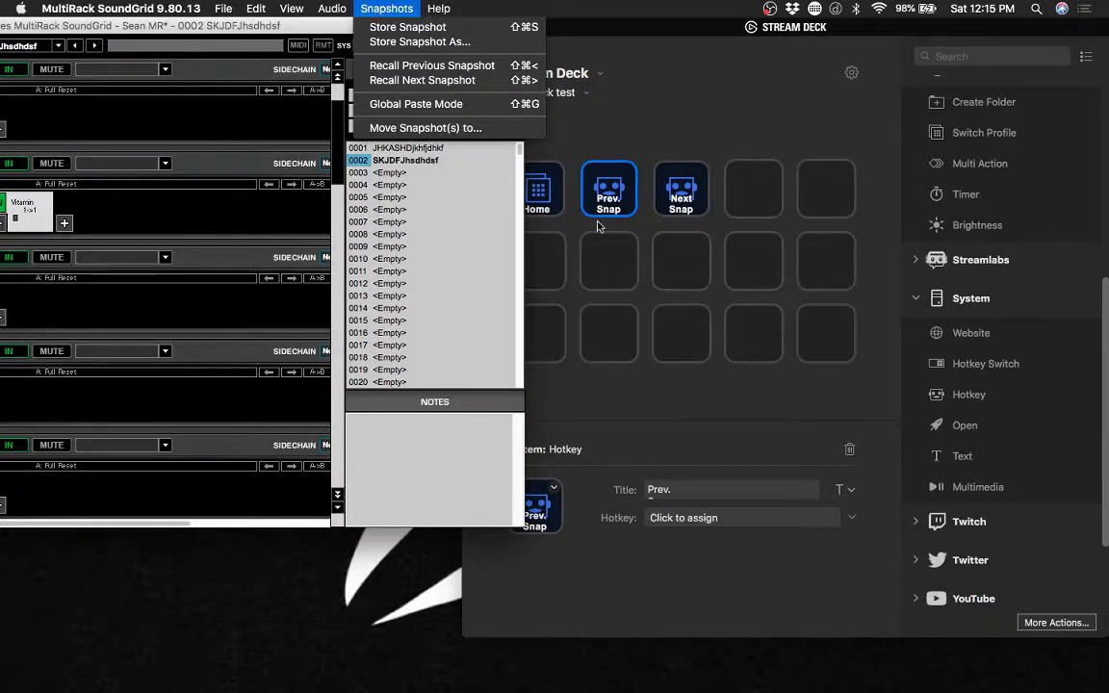
{"action": "left_click", "coordinate": [795, 450]}
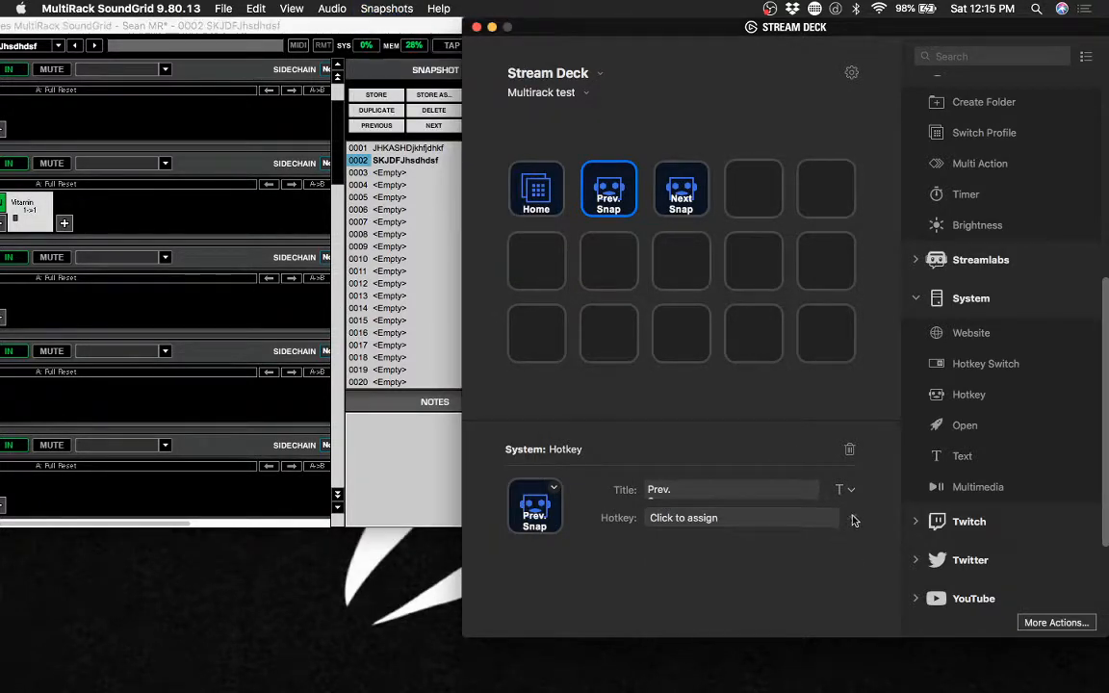
{"action": "left_click", "coordinate": [851, 517]}
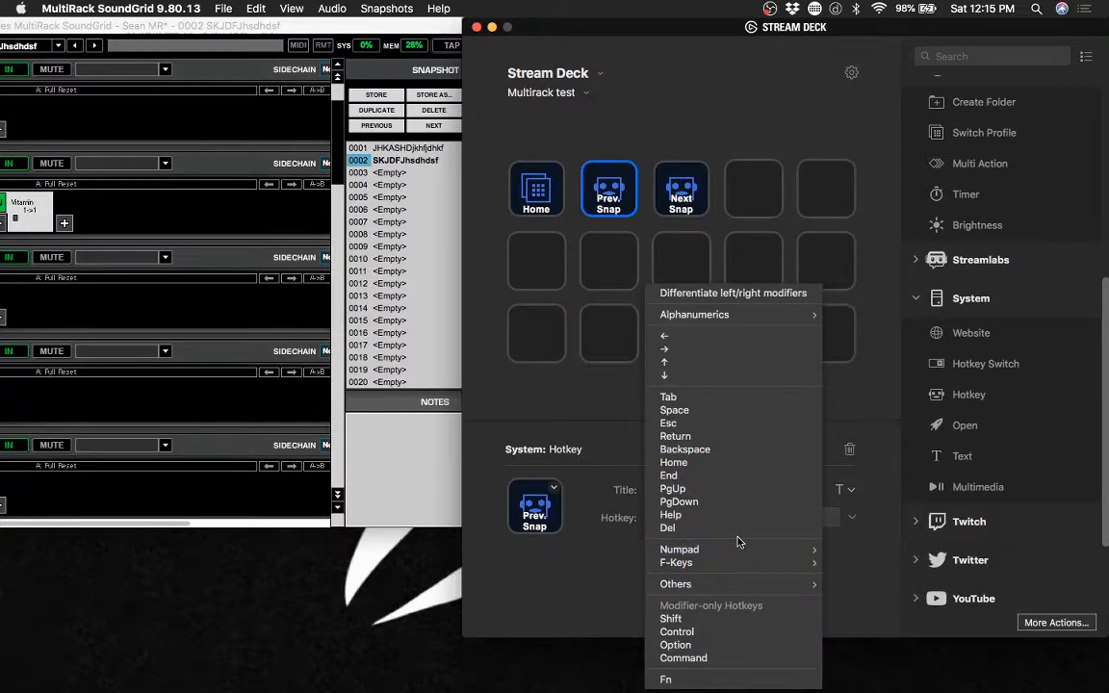
{"action": "key", "text": "shift"}
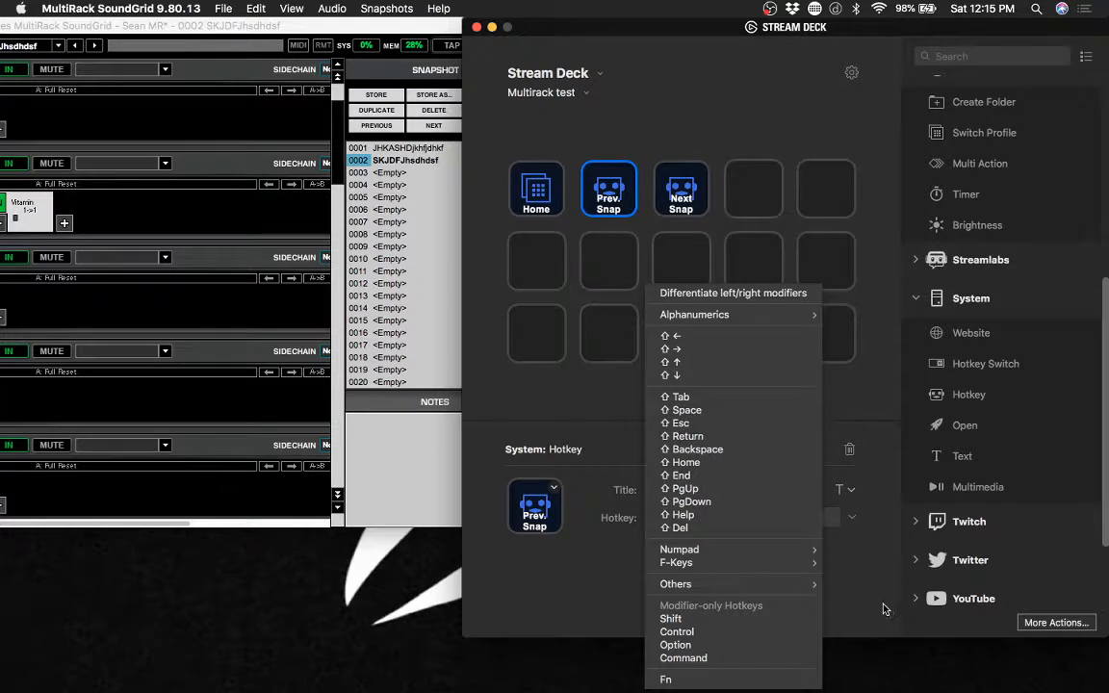
{"action": "key", "text": "super"}
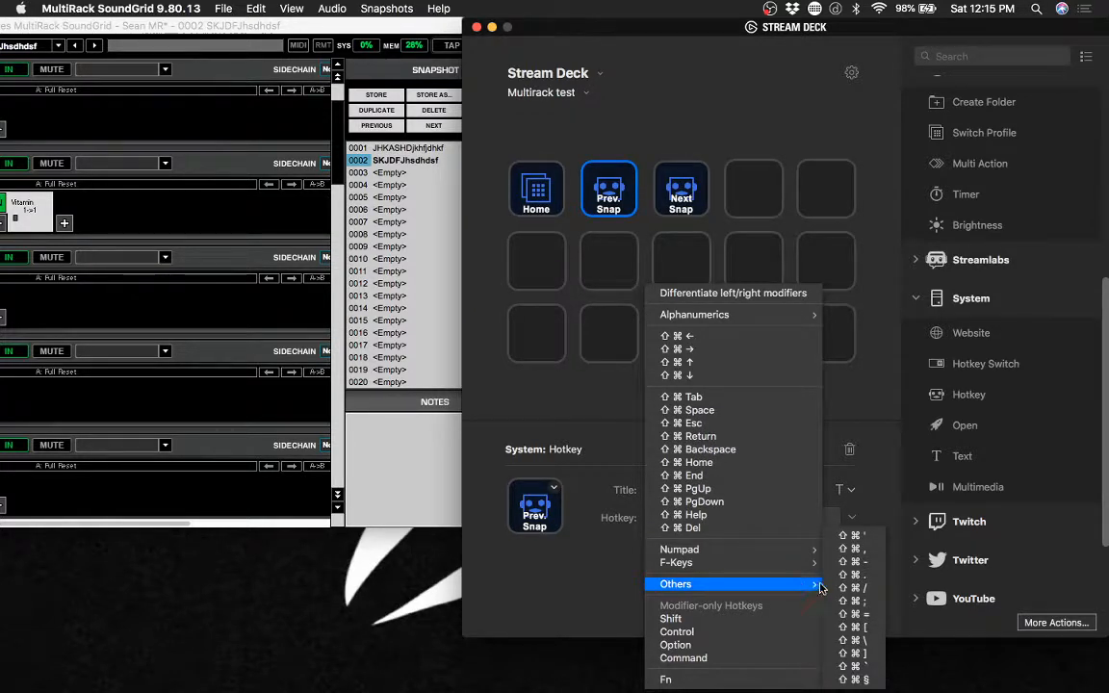
{"action": "left_click", "coordinate": [855, 551]}
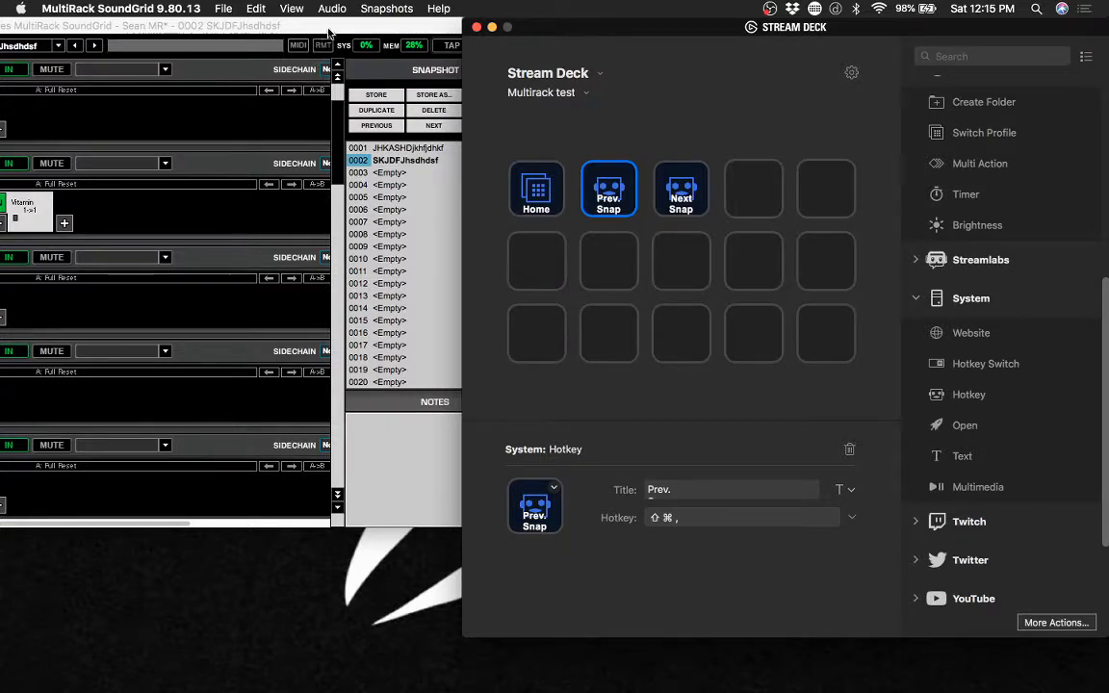
Switch to MultiRack and test both snapshot hotkeys by alternately recalling the previous and next snapshots several times
{"action": "left_click", "coordinate": [295, 29]}
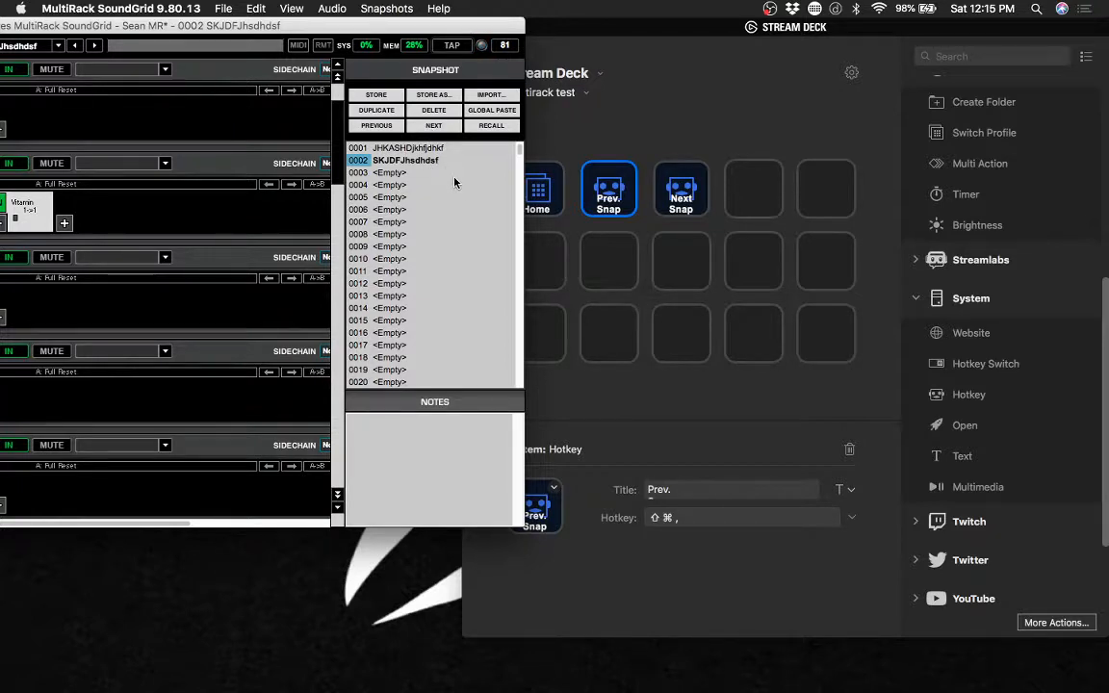
{"action": "key", "text": "shift+super+comma"}
{"action": "key", "text": "shift+super+period"}
{"action": "key", "text": "shift+super+comma"}
{"action": "key", "text": "shift+super+period"}
{"action": "key", "text": "shift+super+comma"}
{"action": "key", "text": "shift+super+period"}
{"action": "key", "text": "shift+super+comma"}
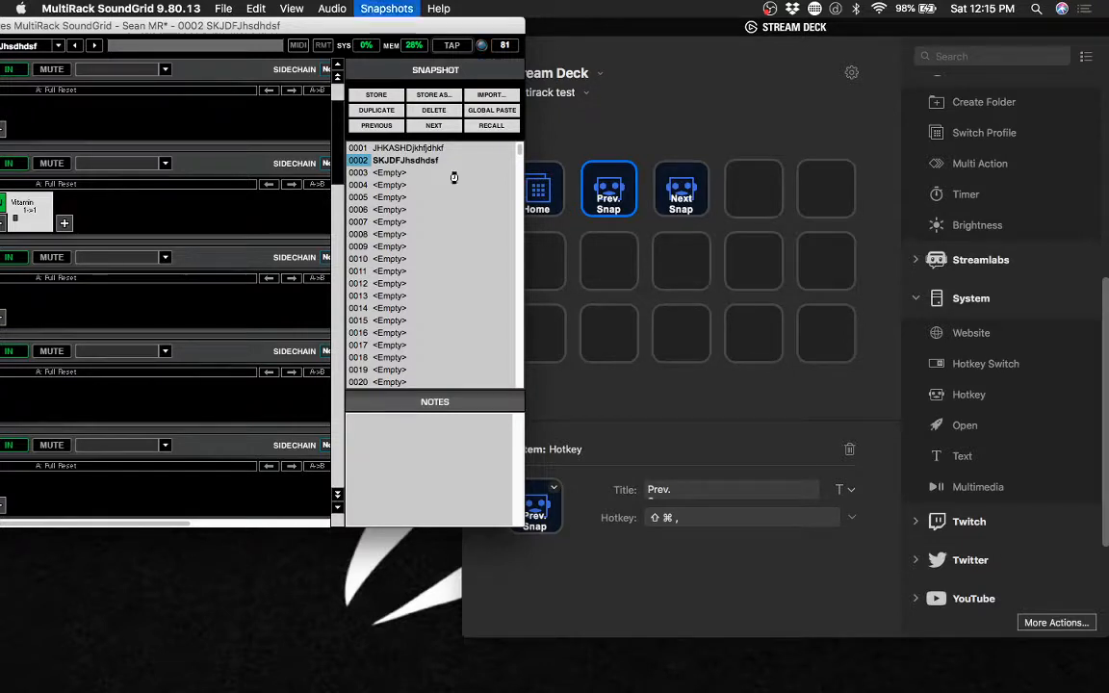
{"action": "key", "text": "shift+super+period"}
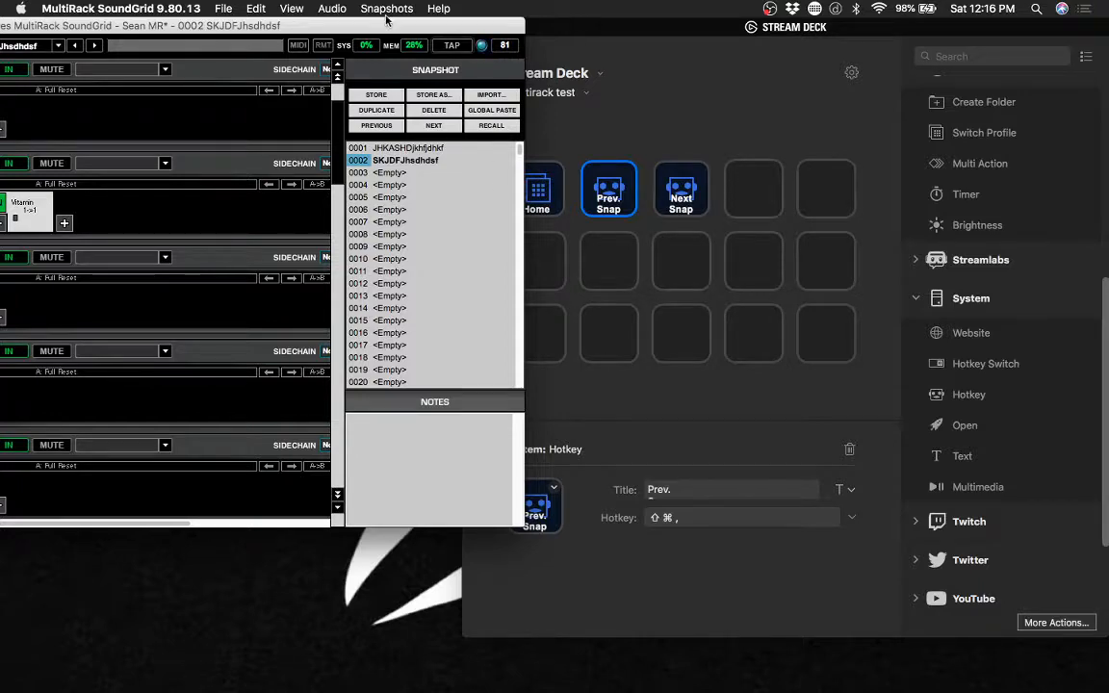
Check MultiRack's view shortcuts, and add System Hotkey actions to the fourth and fifth keys of Stream Deck's top row
{"action": "left_click_drag", "start_coordinate": [388, 22], "coordinate": [349, 21]}
{"action": "left_click", "coordinate": [291, 9]}
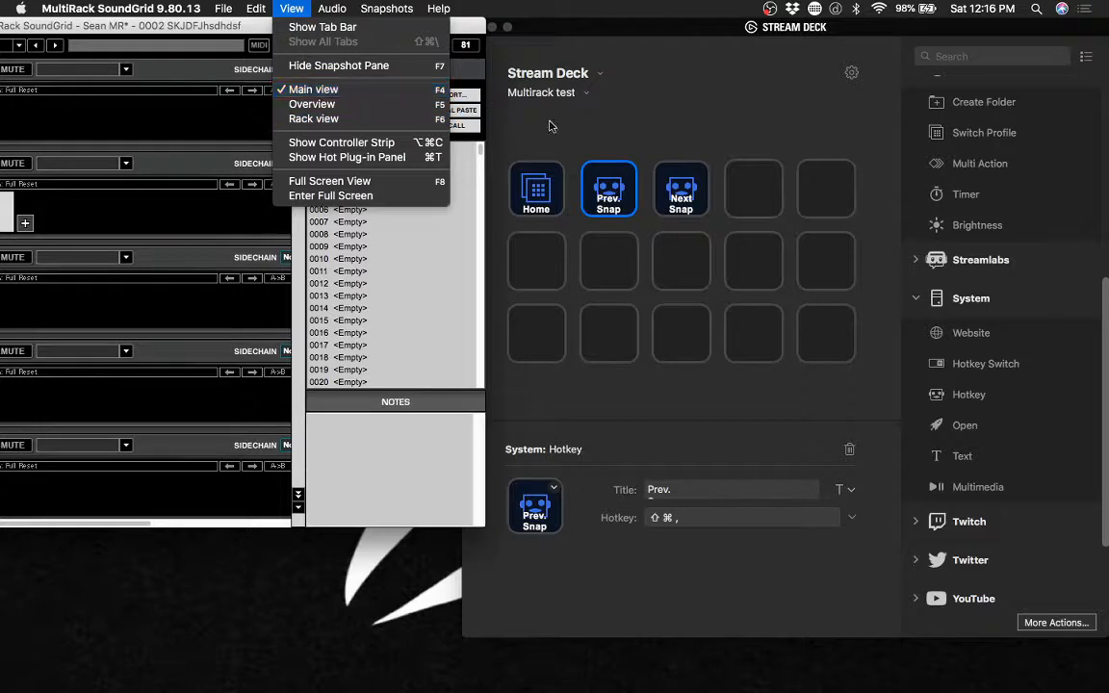
{"action": "left_click", "coordinate": [700, 159]}
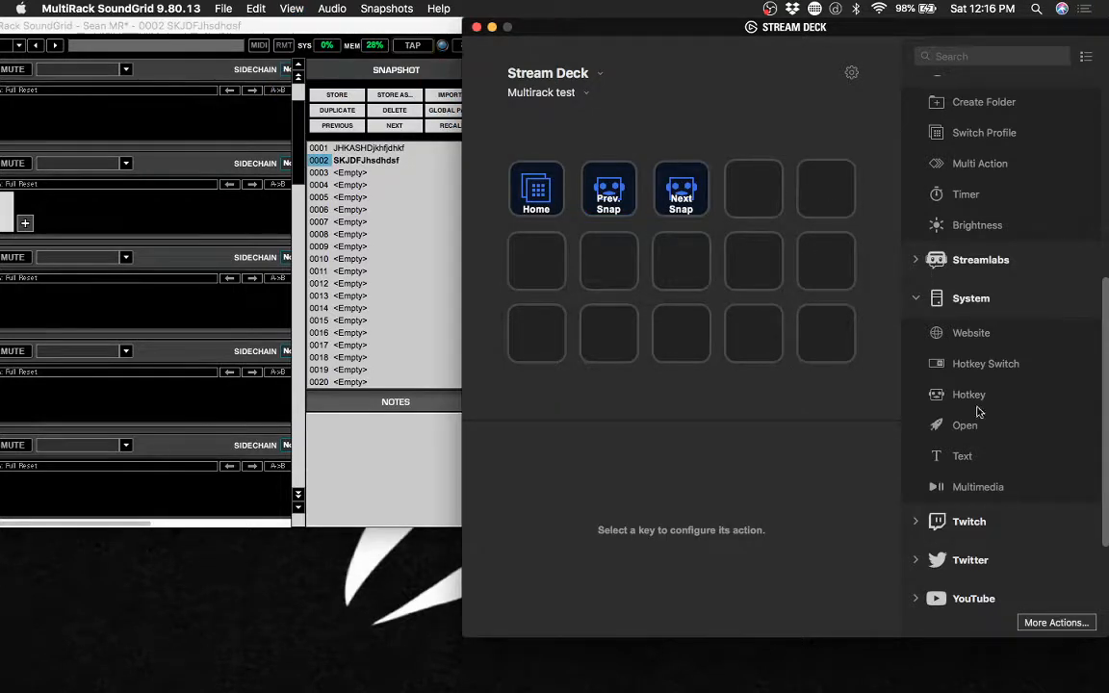
{"action": "left_click_drag", "start_coordinate": [970, 402], "coordinate": [766, 207]}
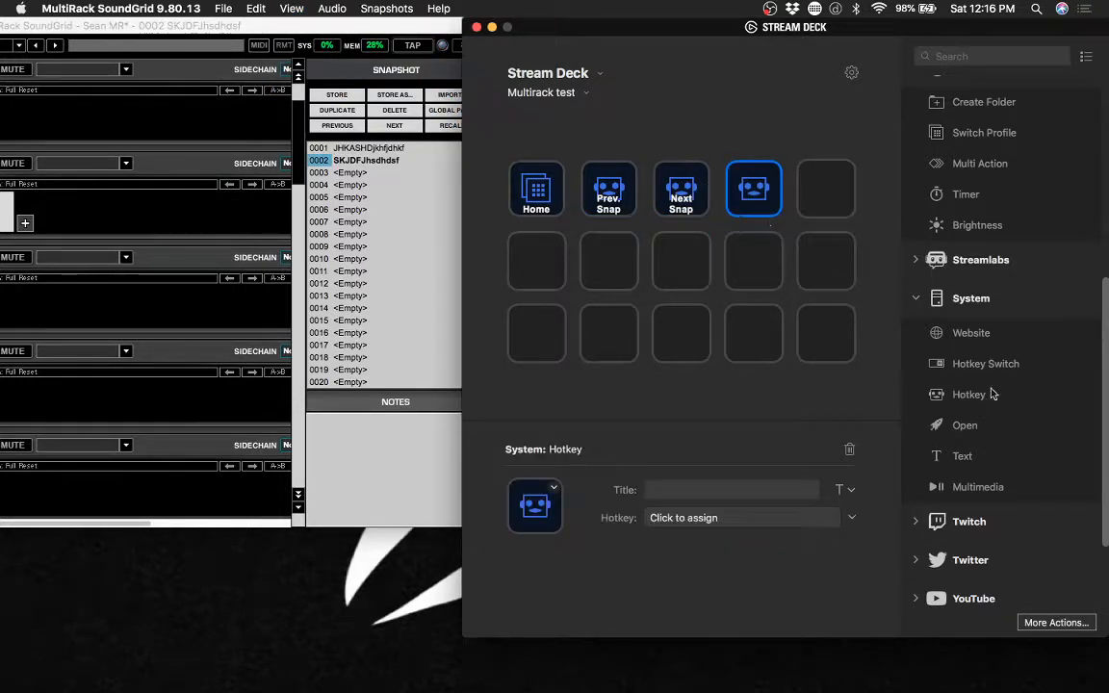
{"action": "left_click_drag", "start_coordinate": [982, 408], "coordinate": [826, 190]}
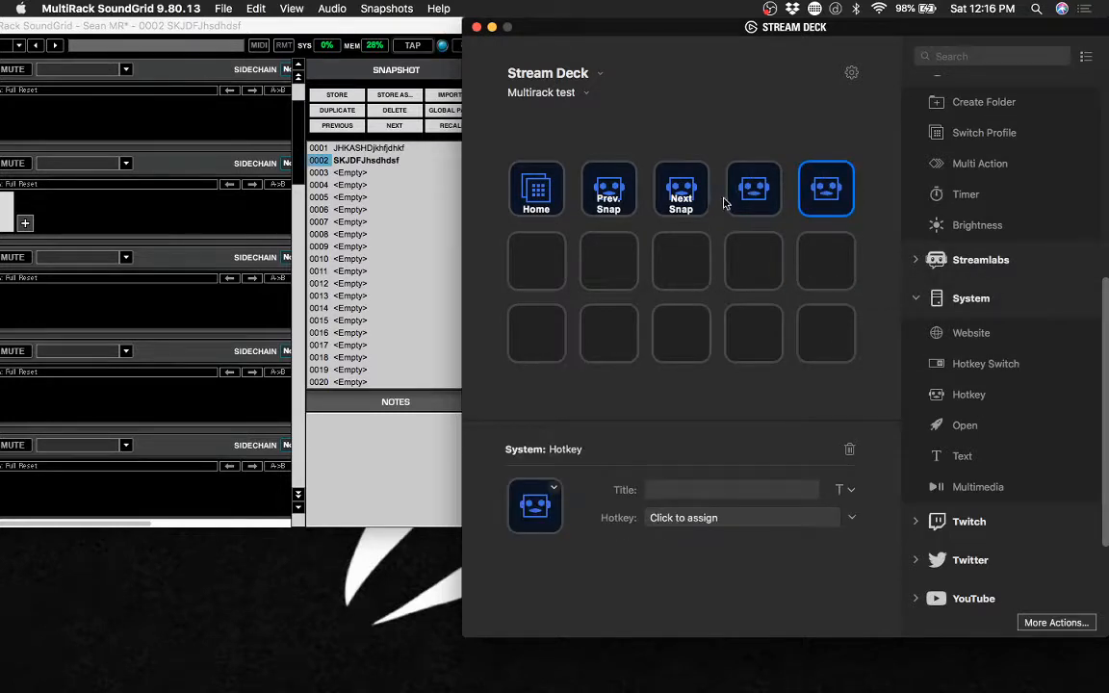
Title the hotkey on the fourth key of the top row "Overview", matching MultiRack's view name
{"action": "right_click", "coordinate": [754, 194]}
{"action": "key", "text": "Escape"}
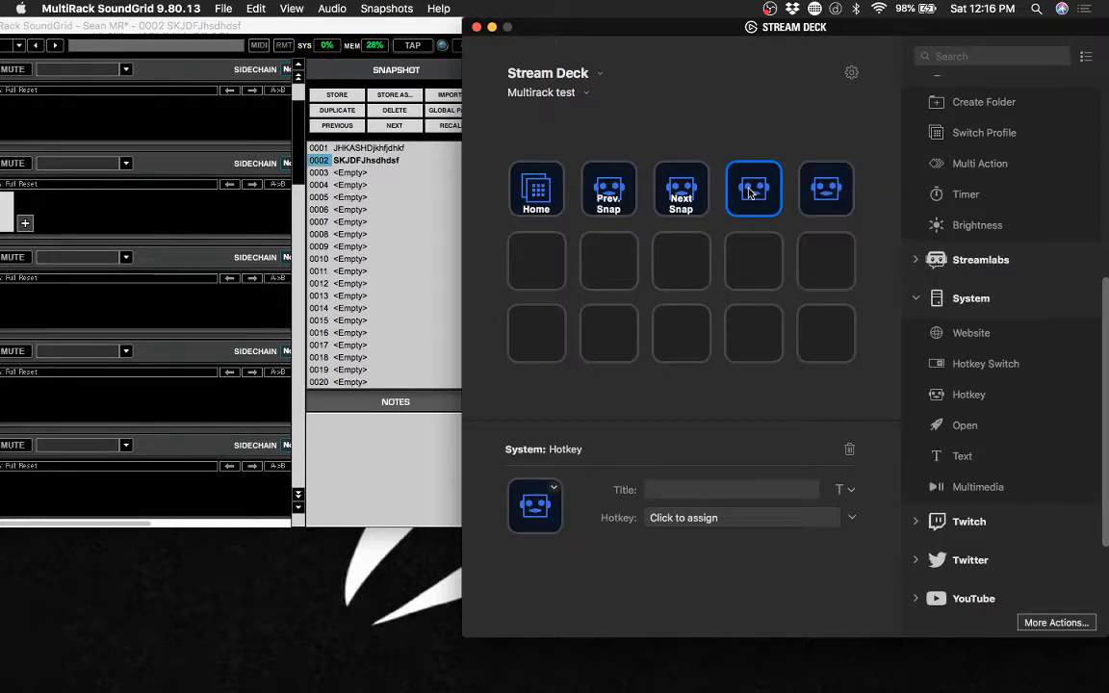
{"action": "left_click", "coordinate": [294, 8]}
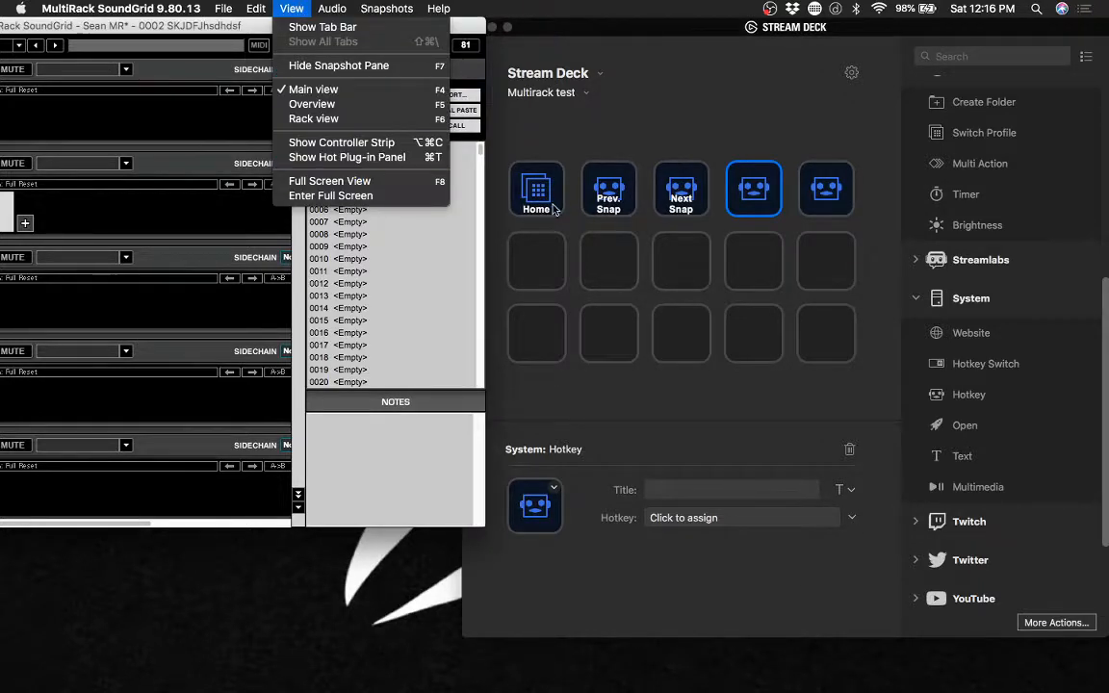
{"action": "left_click", "coordinate": [674, 120]}
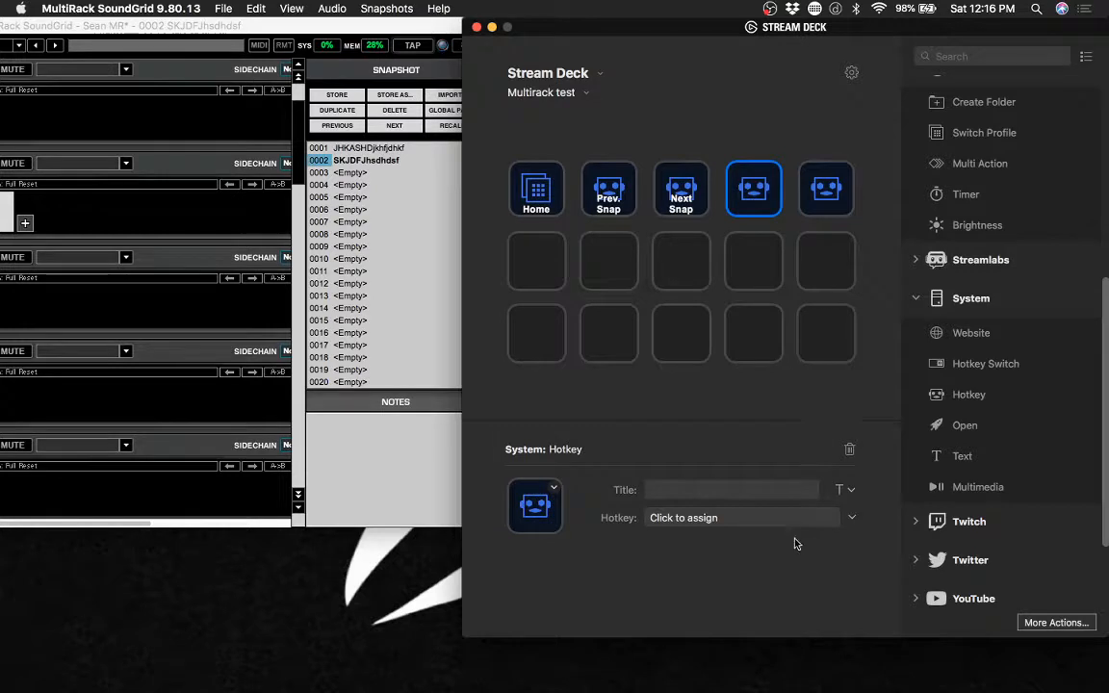
{"action": "left_click", "coordinate": [743, 491]}
{"action": "type", "text": "Overview"}
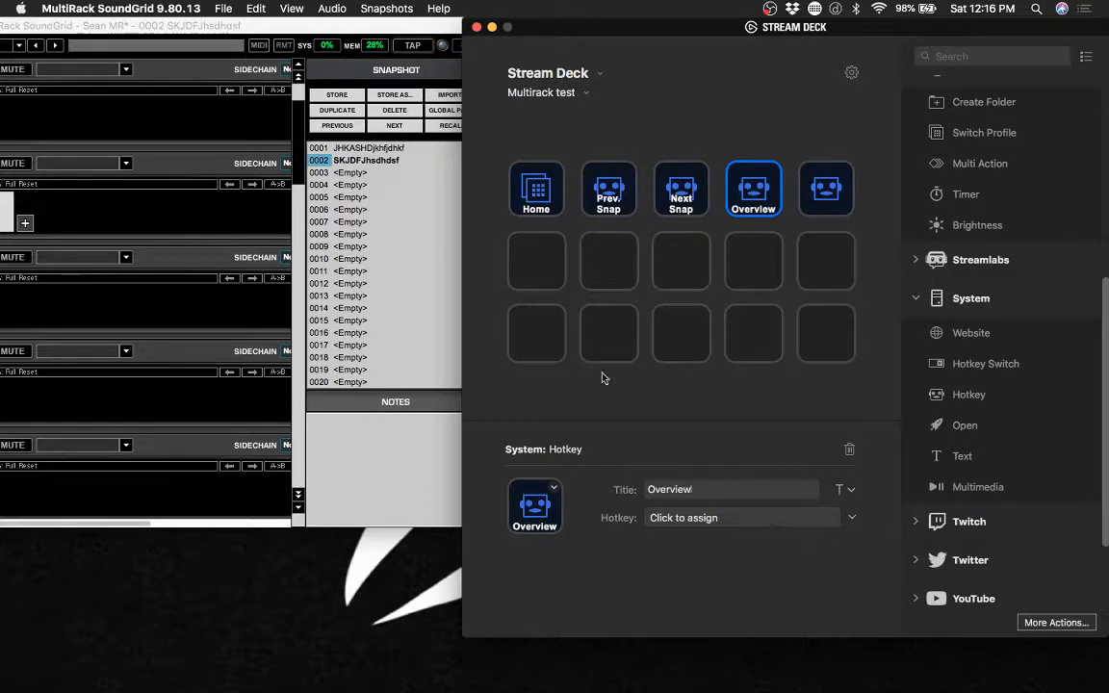
Check MultiRack's shortcut for the Overview and assign F5 to the "Overview" hotkey in Stream Deck
{"action": "left_click", "coordinate": [304, 5]}
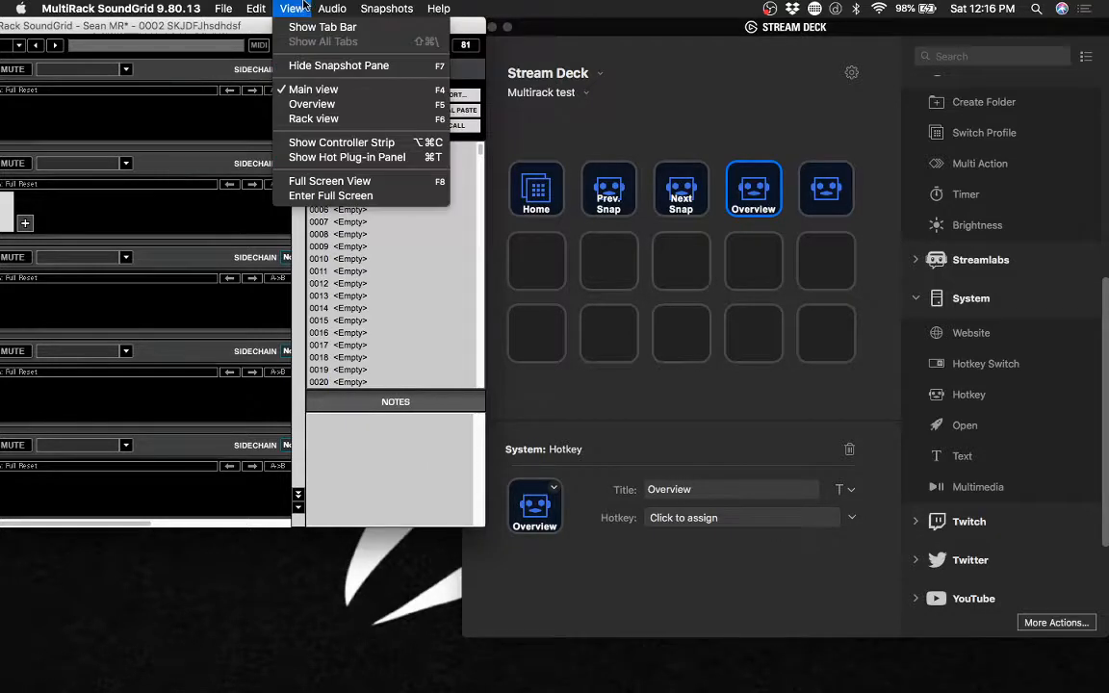
{"action": "left_click", "coordinate": [667, 375]}
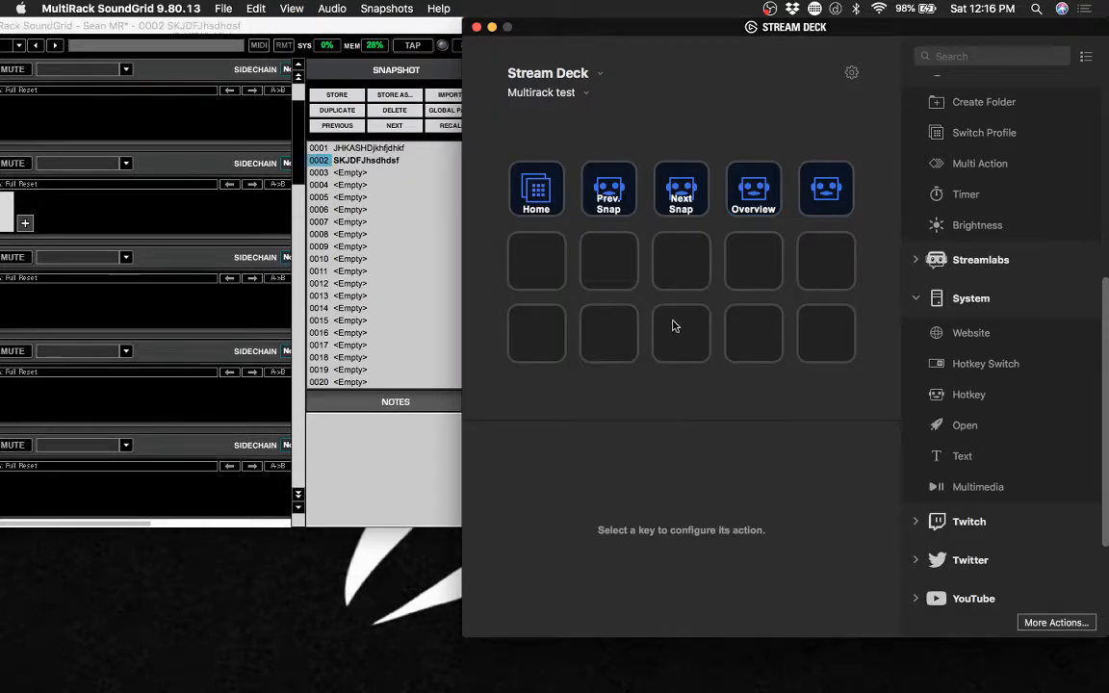
{"action": "left_click", "coordinate": [761, 192]}
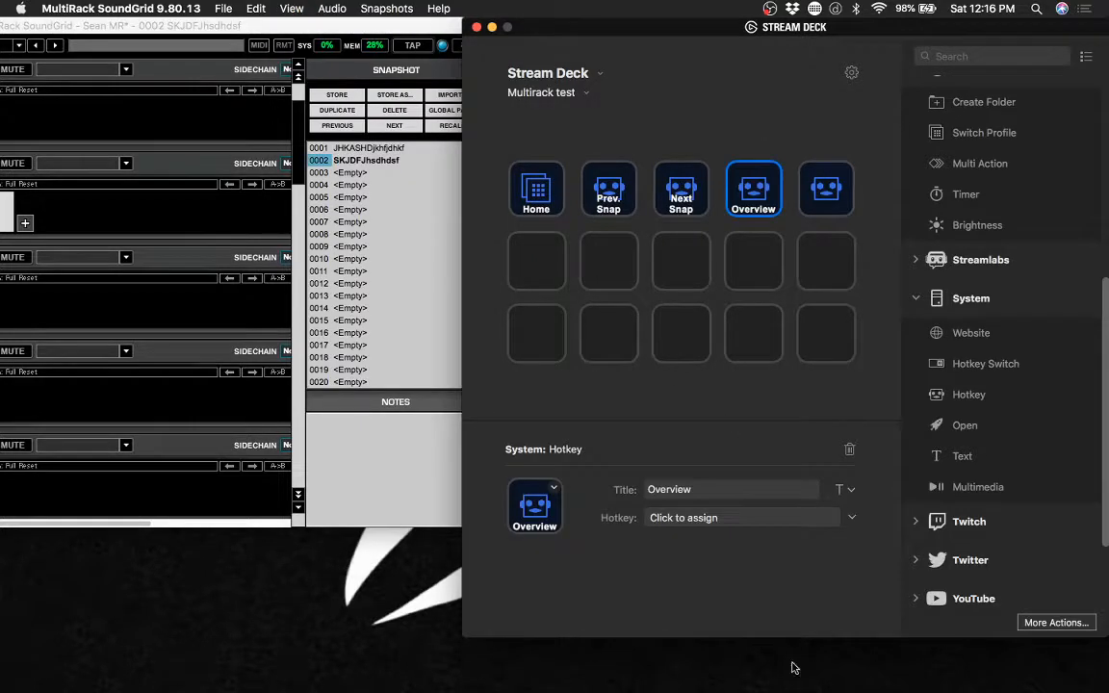
{"action": "left_click", "coordinate": [853, 521]}
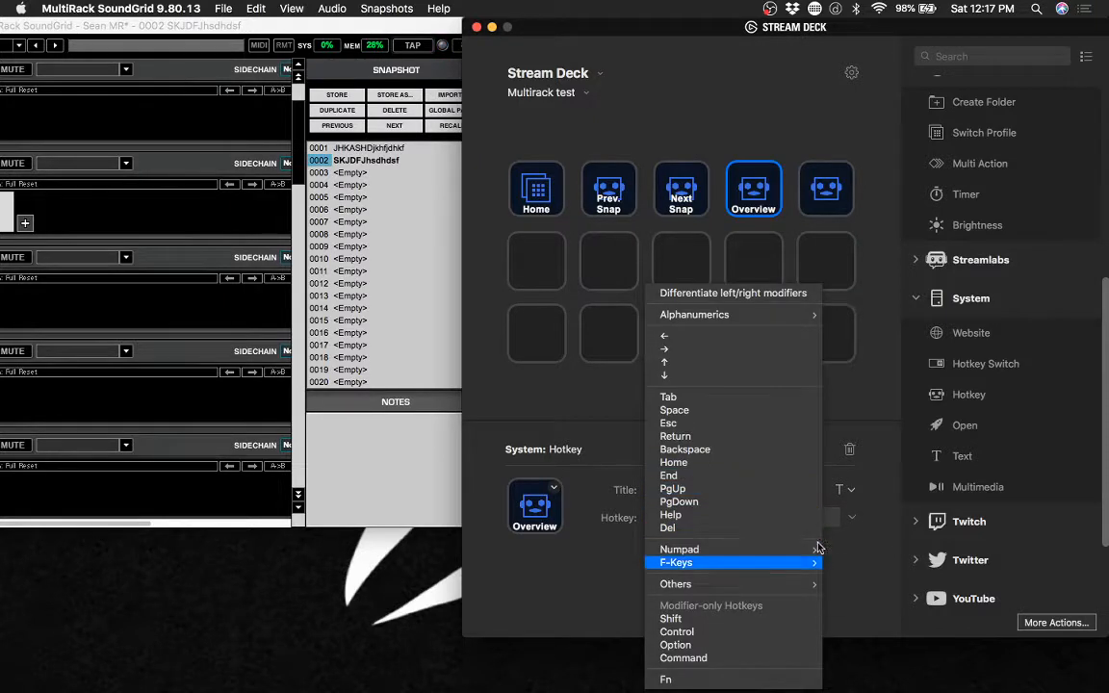
{"action": "mouse_move", "coordinate": [797, 568]}
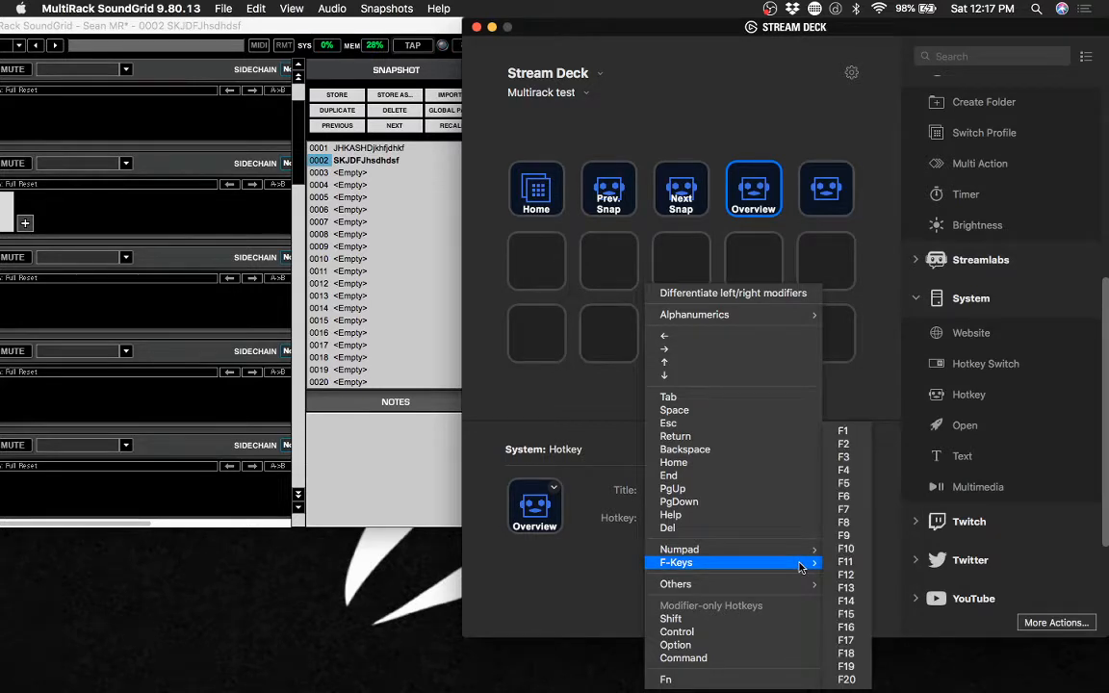
{"action": "left_click", "coordinate": [867, 488]}
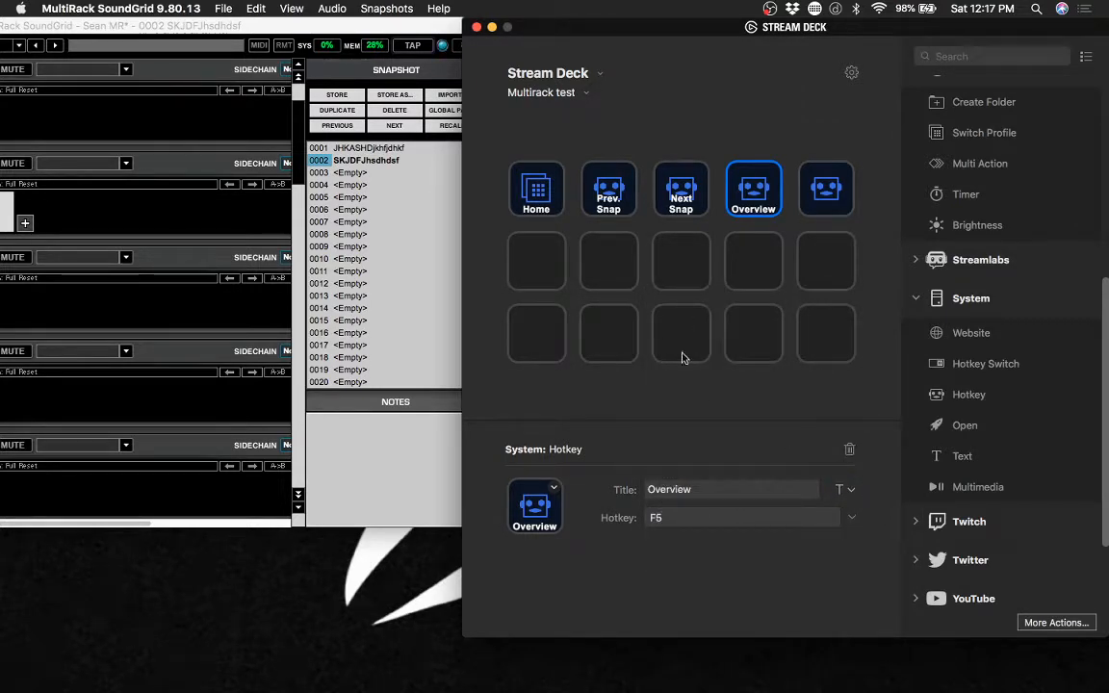
Bring the MultiRack window forward, shift it slightly into view, and test the Overview hotkey
{"action": "left_click", "coordinate": [213, 25]}
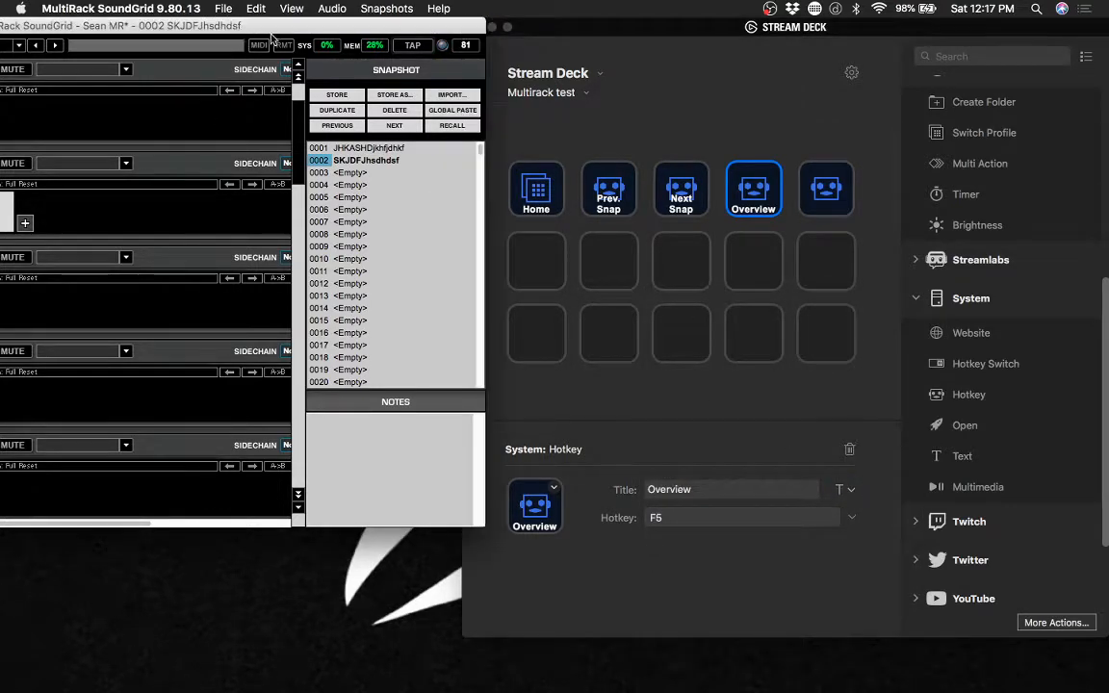
{"action": "left_click_drag", "start_coordinate": [330, 37], "coordinate": [390, 28]}
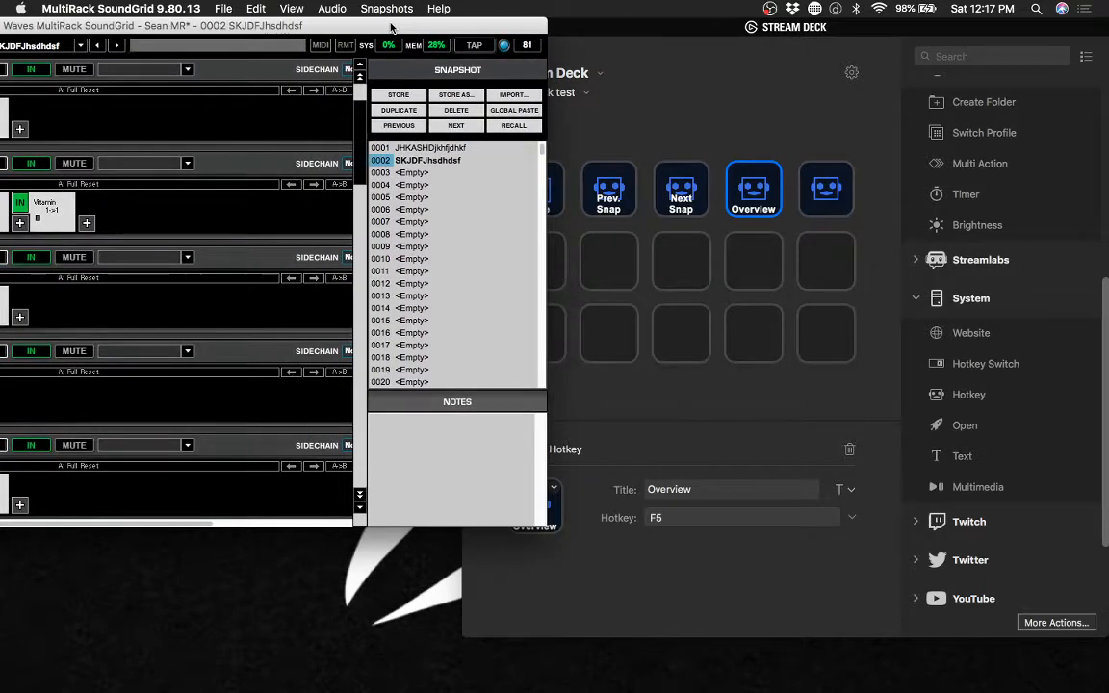
{"action": "key", "text": "F5"}
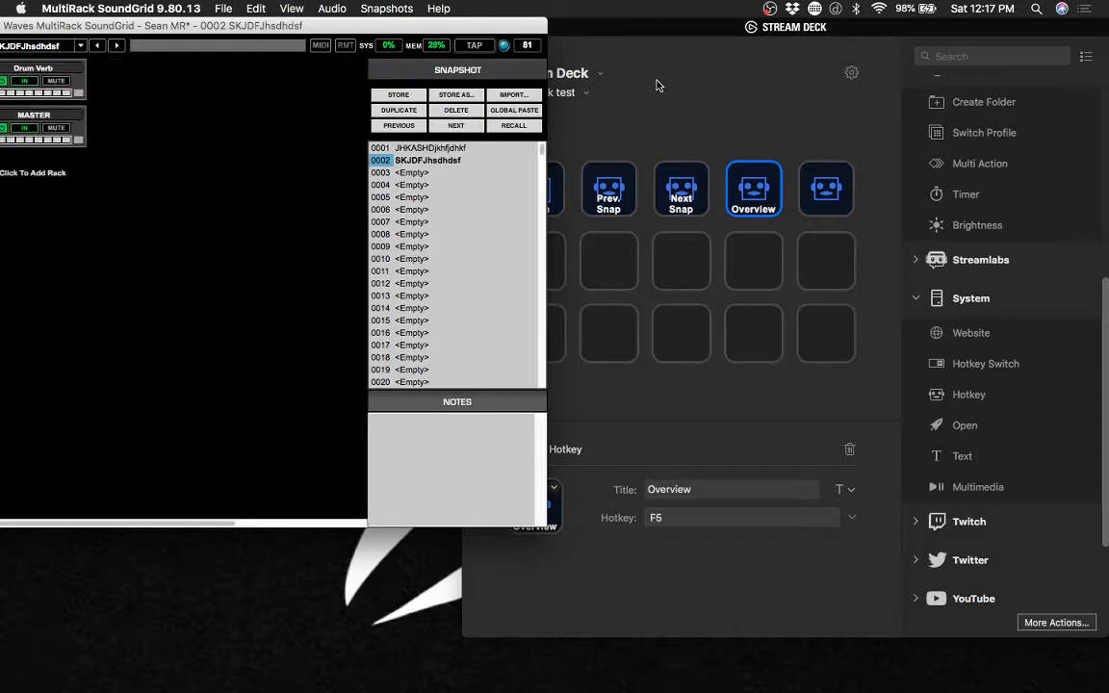
Check MultiRack's shortcut for the Main view and title the hotkey on the fifth key of Stream Deck's top row "Main"
{"action": "left_click_drag", "start_coordinate": [183, 25], "coordinate": [427, 11]}
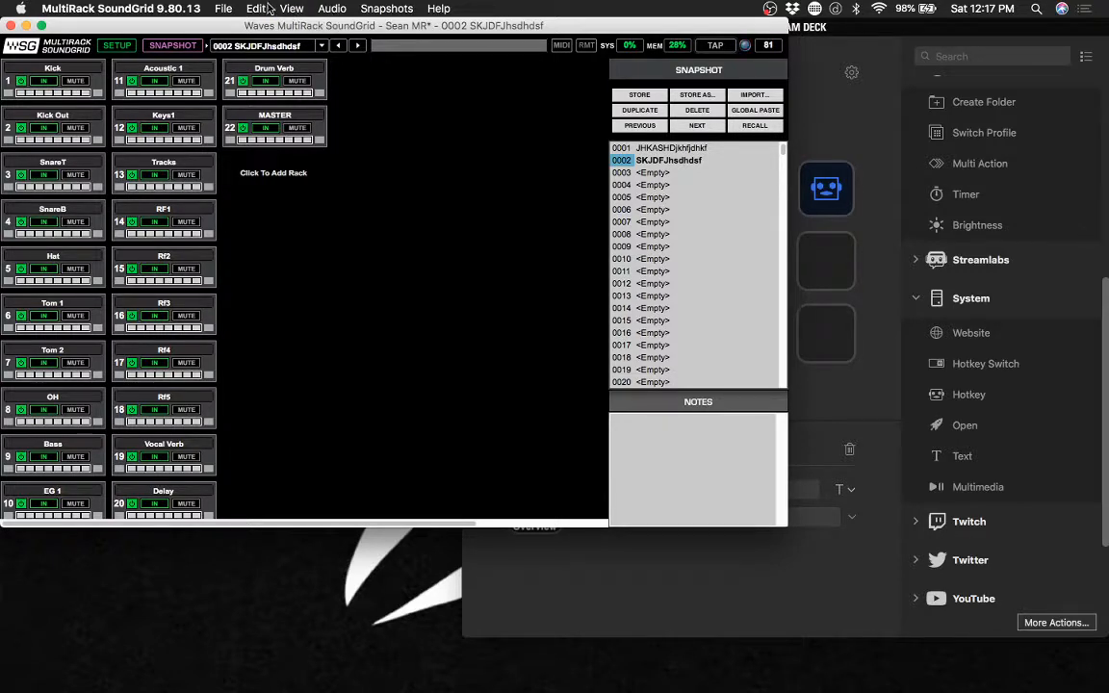
{"action": "left_click", "coordinate": [860, 37]}
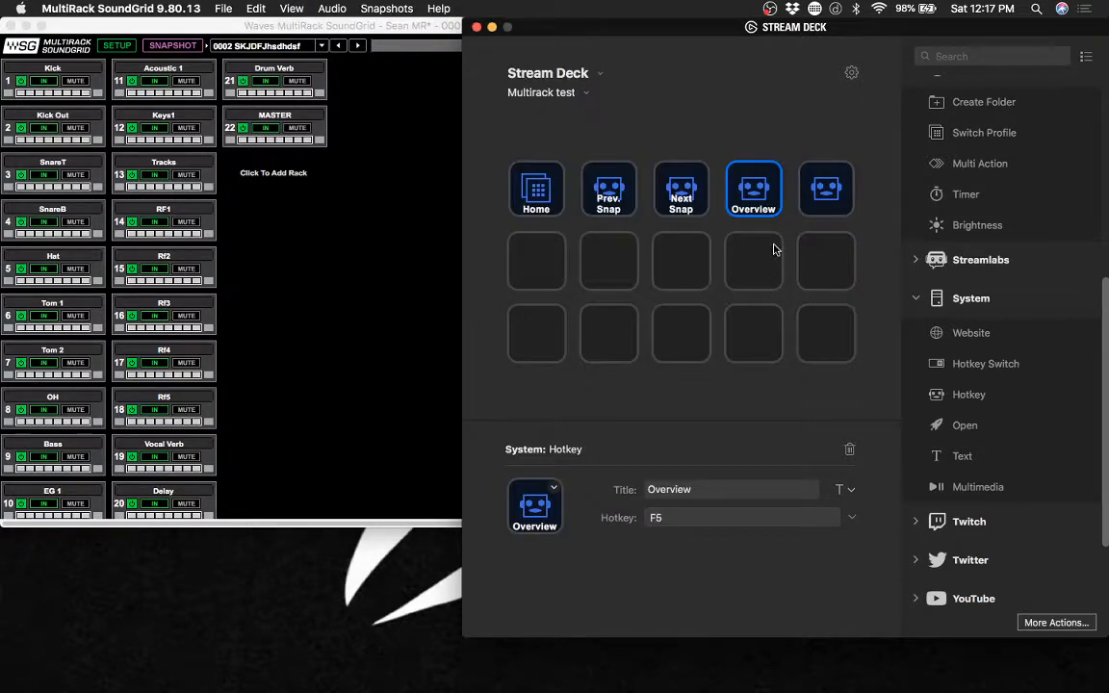
{"action": "left_click", "coordinate": [831, 192]}
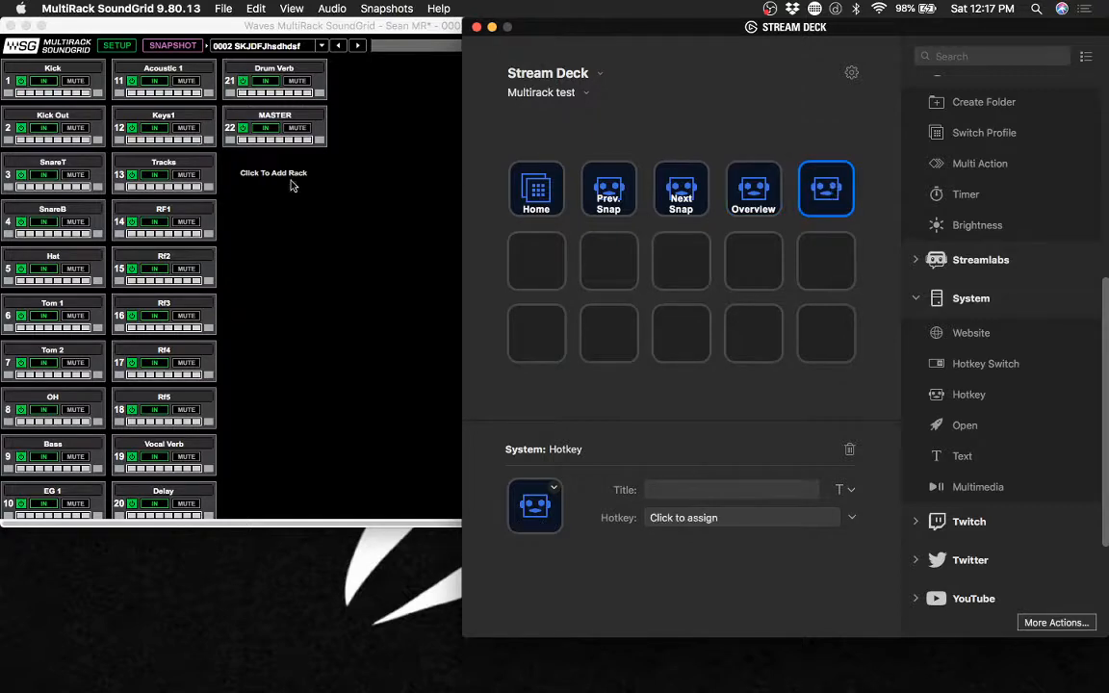
{"action": "left_click", "coordinate": [289, 8]}
{"action": "mouse_move", "coordinate": [337, 8]}
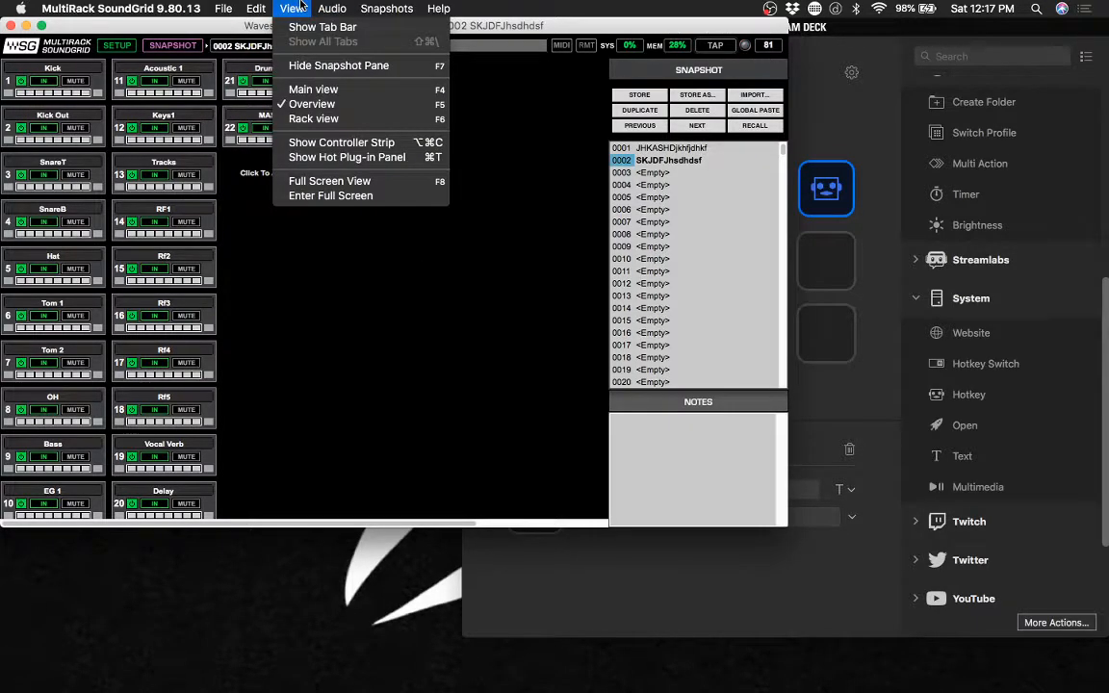
{"action": "mouse_move", "coordinate": [438, 7]}
{"action": "left_click", "coordinate": [846, 188]}
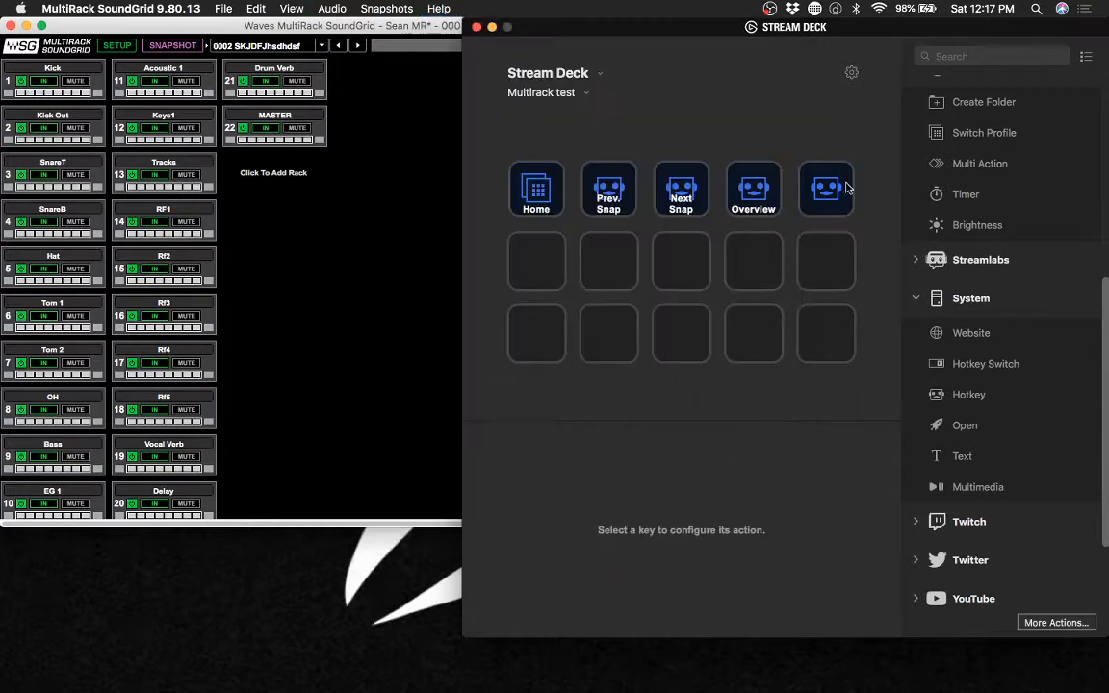
{"action": "left_click", "coordinate": [821, 203]}
{"action": "left_click", "coordinate": [702, 491]}
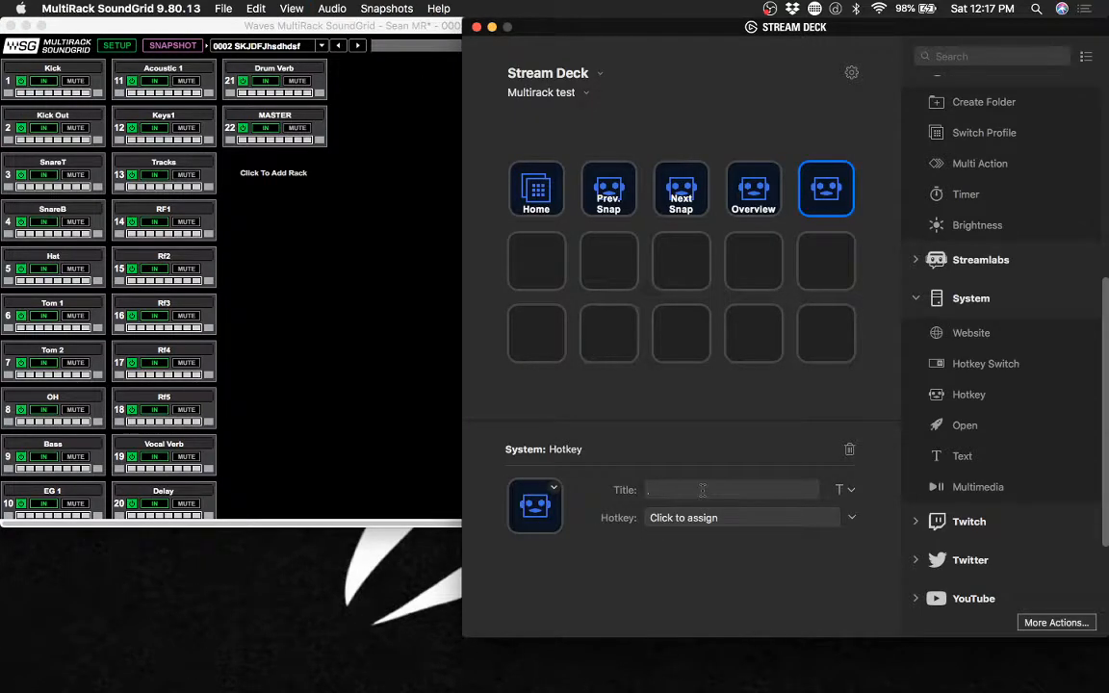
{"action": "type", "text": "Main"}
Assign F4 to the "Main" hotkey and test it with the MultiRack window in front
{"action": "left_click", "coordinate": [851, 519]}
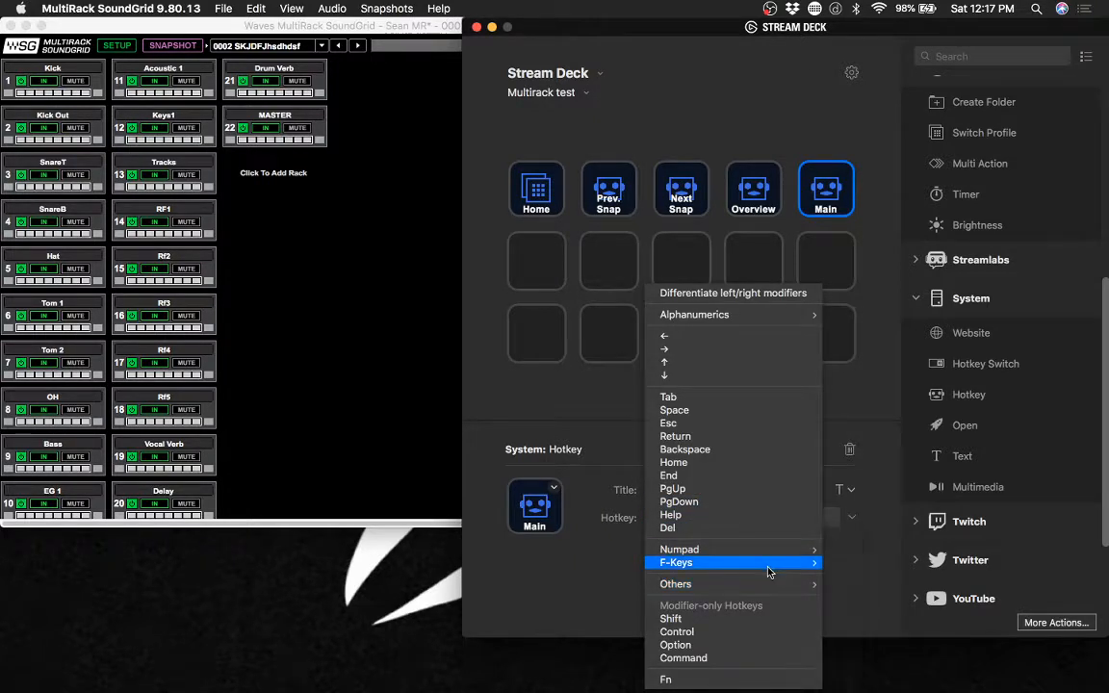
{"action": "mouse_move", "coordinate": [770, 573]}
{"action": "left_click", "coordinate": [862, 471]}
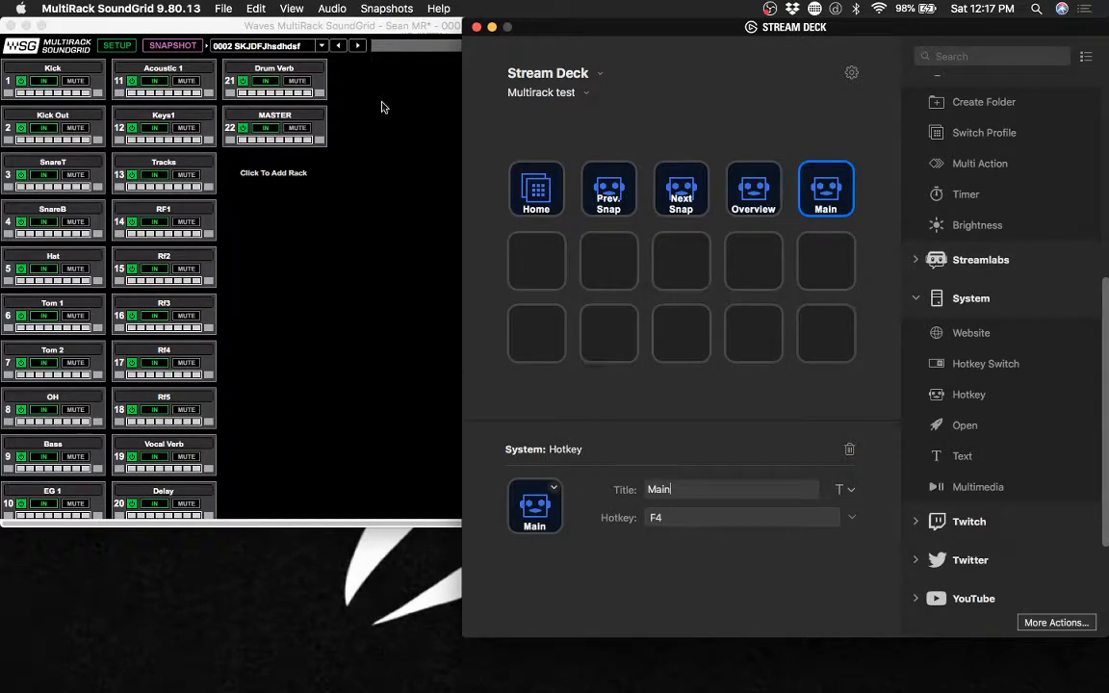
{"action": "left_click", "coordinate": [360, 26]}
{"action": "key", "text": "F4"}
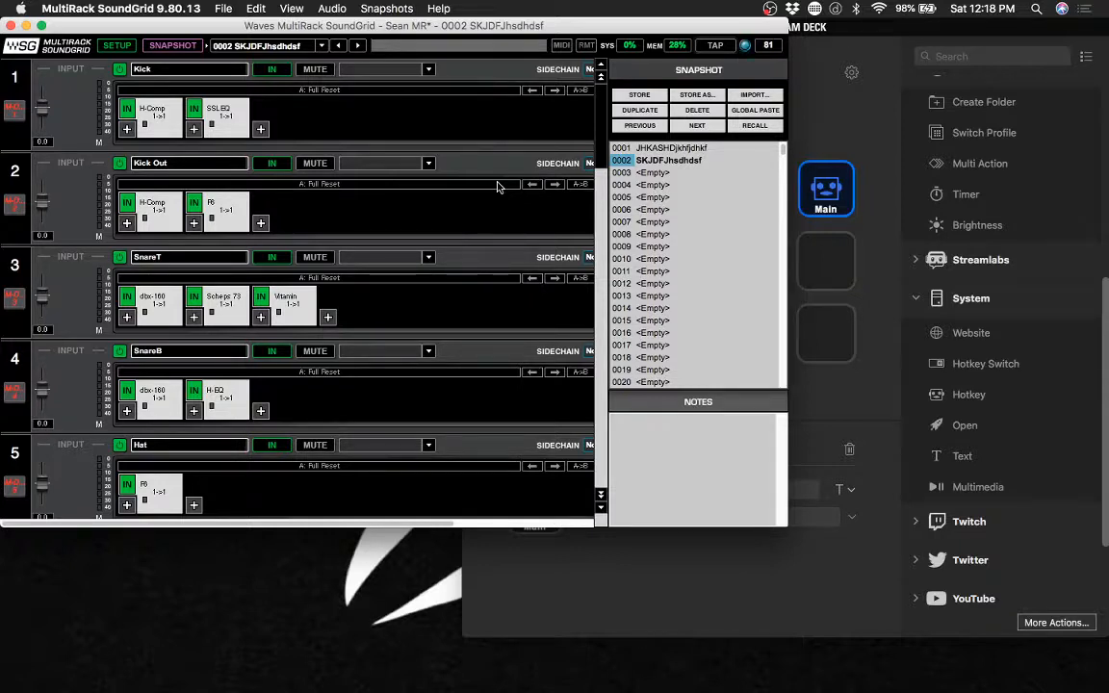
{"action": "left_click", "coordinate": [405, 8]}
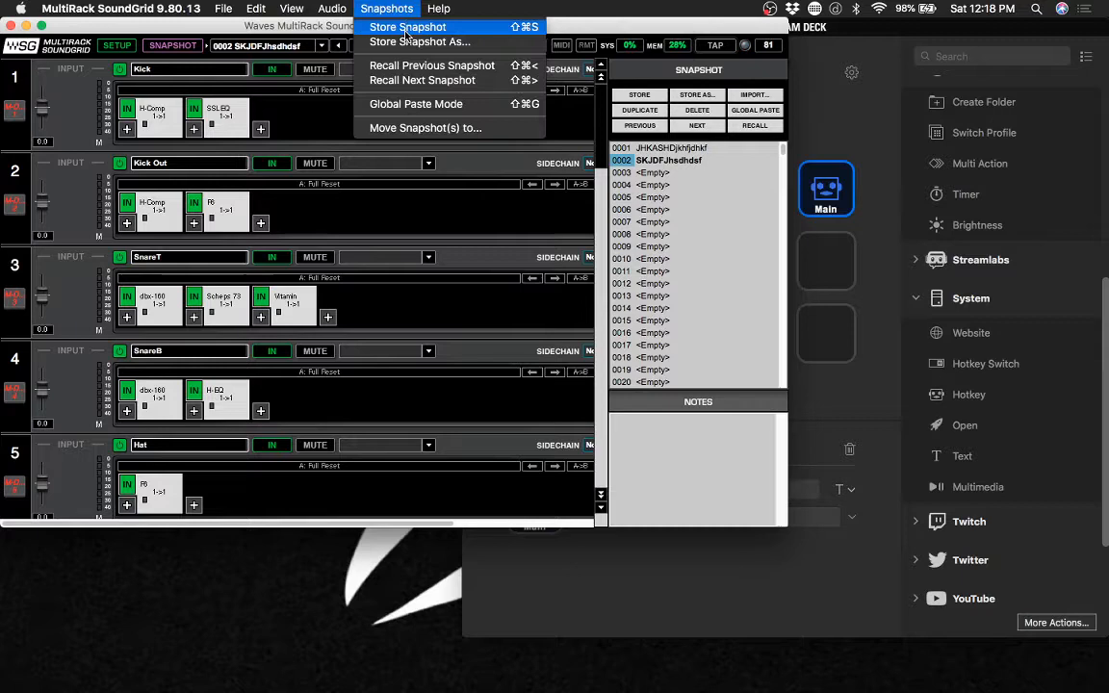
{"action": "left_click", "coordinate": [280, 26]}
Switch to Stream Deck and show the profile settings in its preferences
{"action": "left_click", "coordinate": [825, 100]}
{"action": "left_click", "coordinate": [825, 103]}
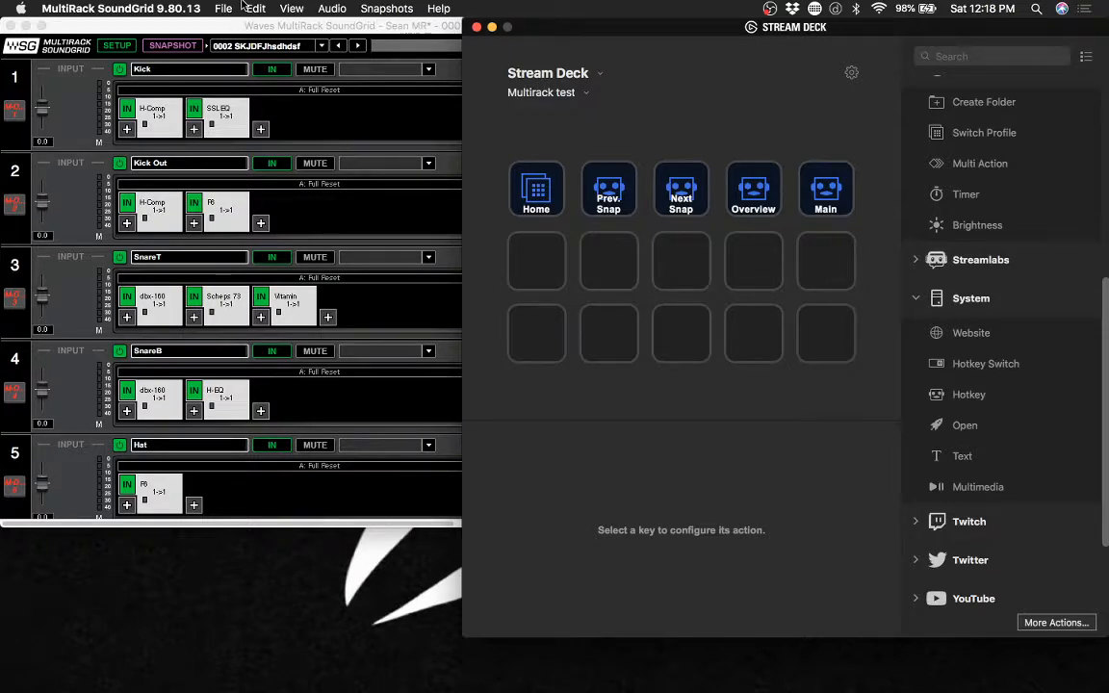
{"action": "key", "text": "super+comma"}
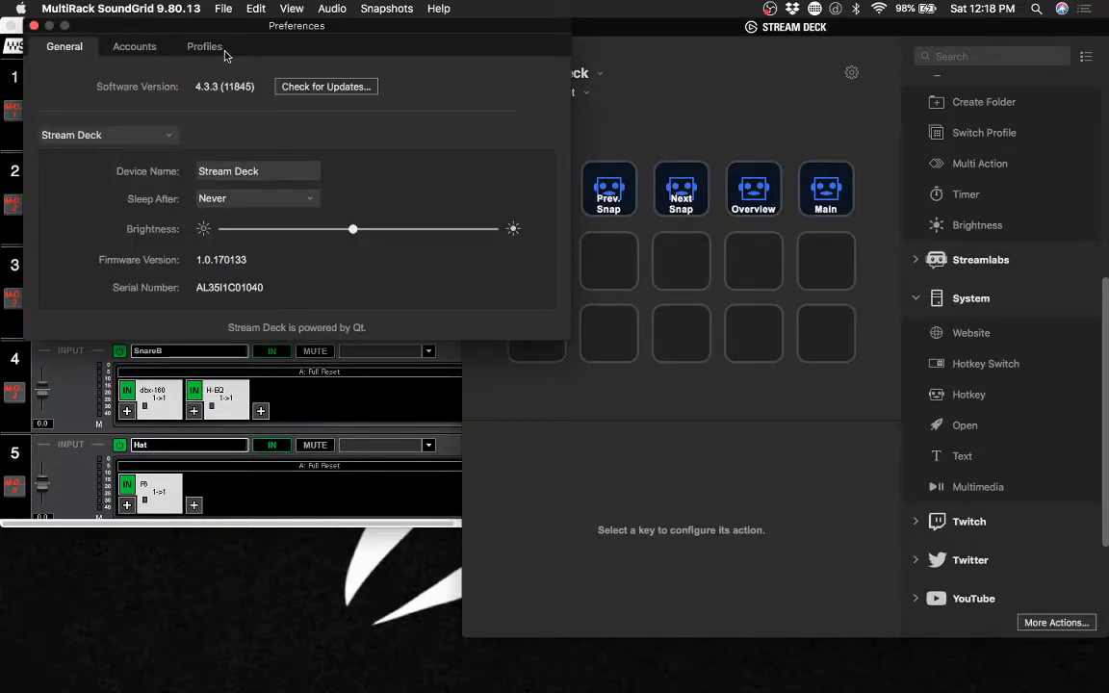
{"action": "left_click", "coordinate": [222, 53]}
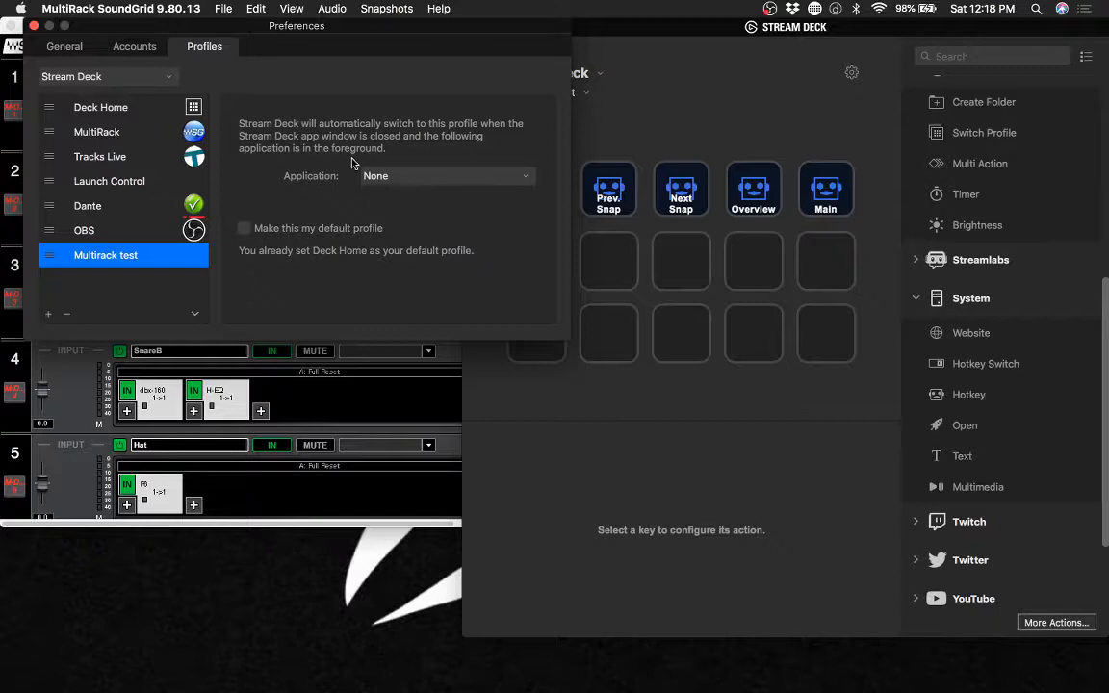
Try linking the Multirack test profile to the MultiRack SoundGrid 9.80.13 application, and reset its application to None
{"action": "left_click", "coordinate": [517, 177]}
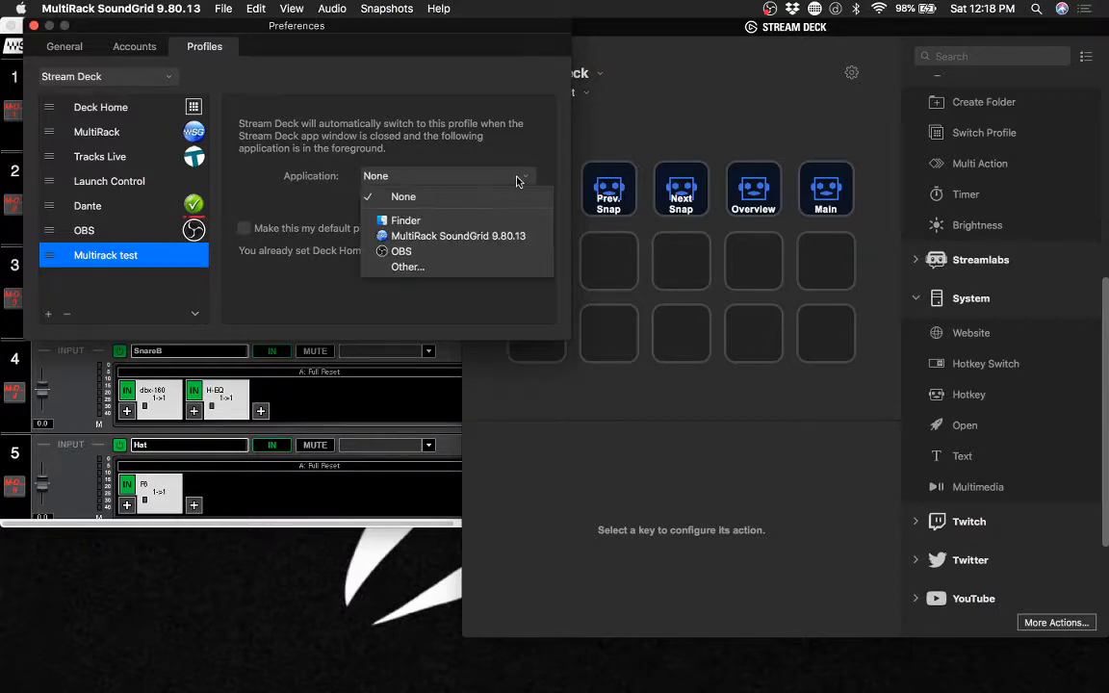
{"action": "left_click", "coordinate": [494, 240]}
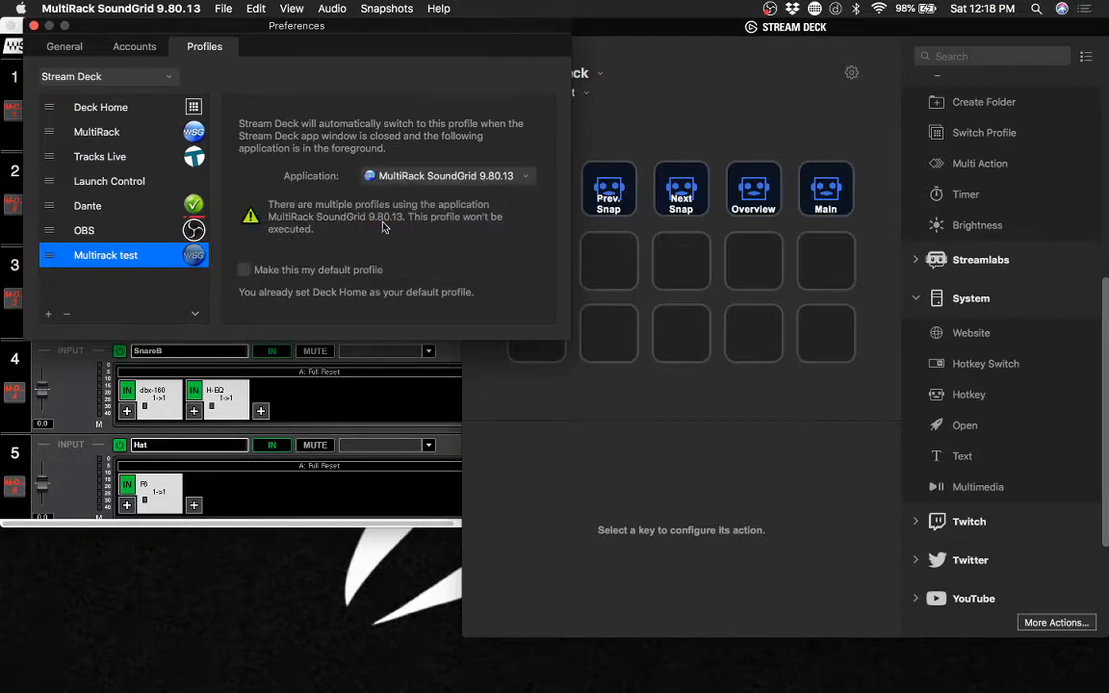
{"action": "left_click", "coordinate": [472, 175]}
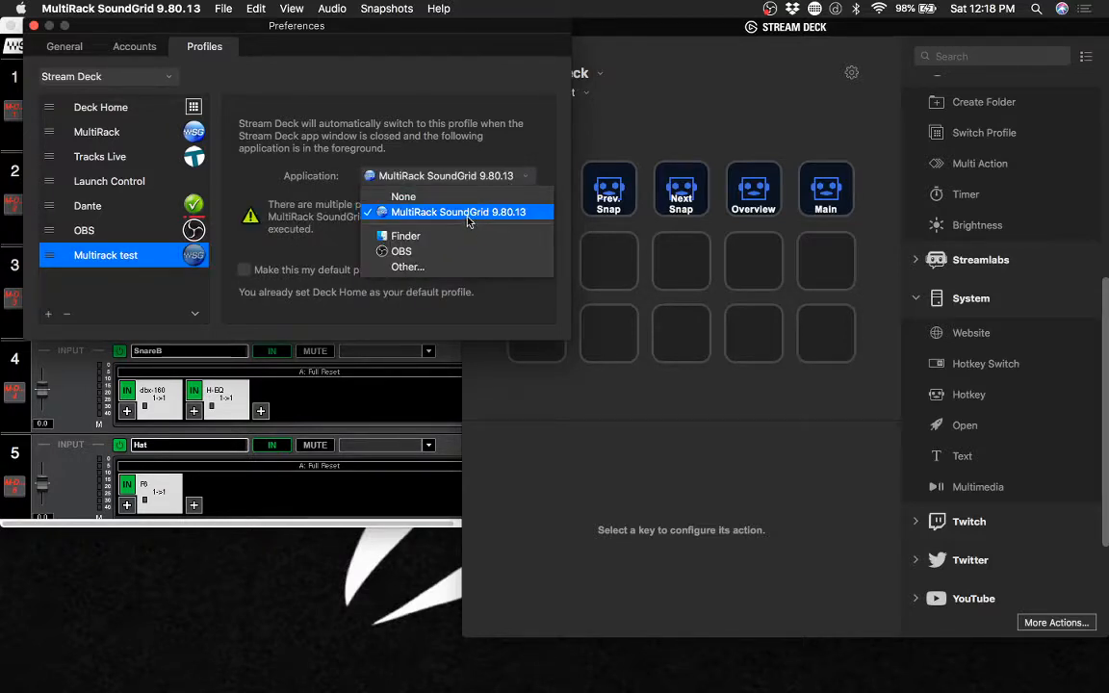
{"action": "left_click", "coordinate": [414, 196]}
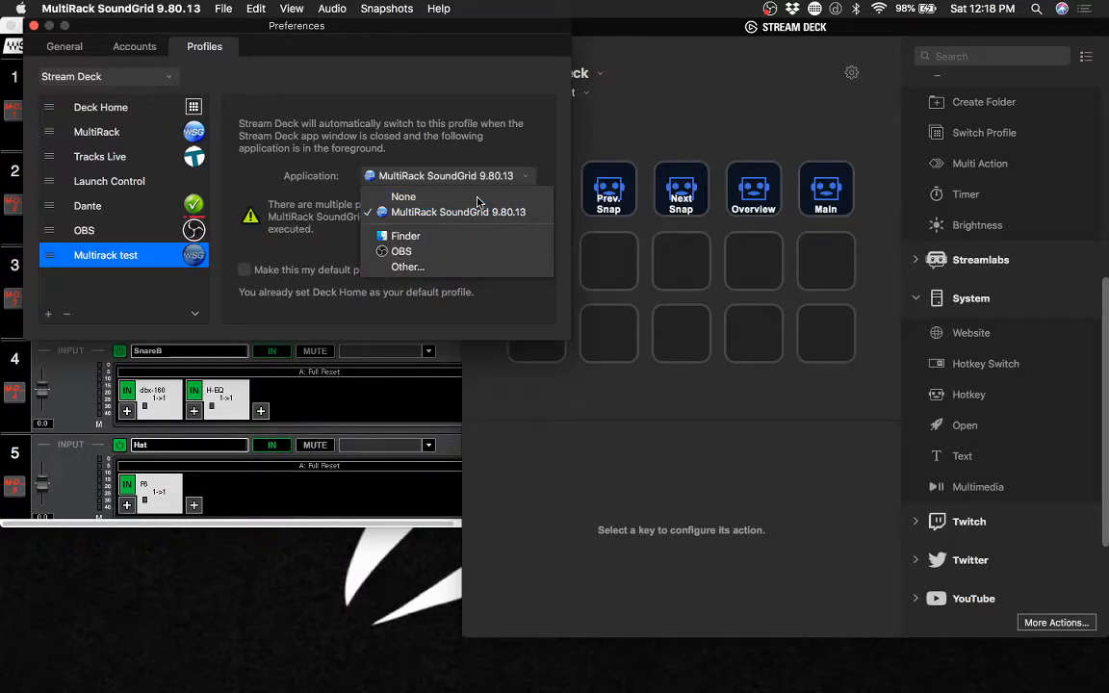
Review which applications the existing MultiRack and Tracks Live profiles are linked to
{"action": "left_click", "coordinate": [121, 135]}
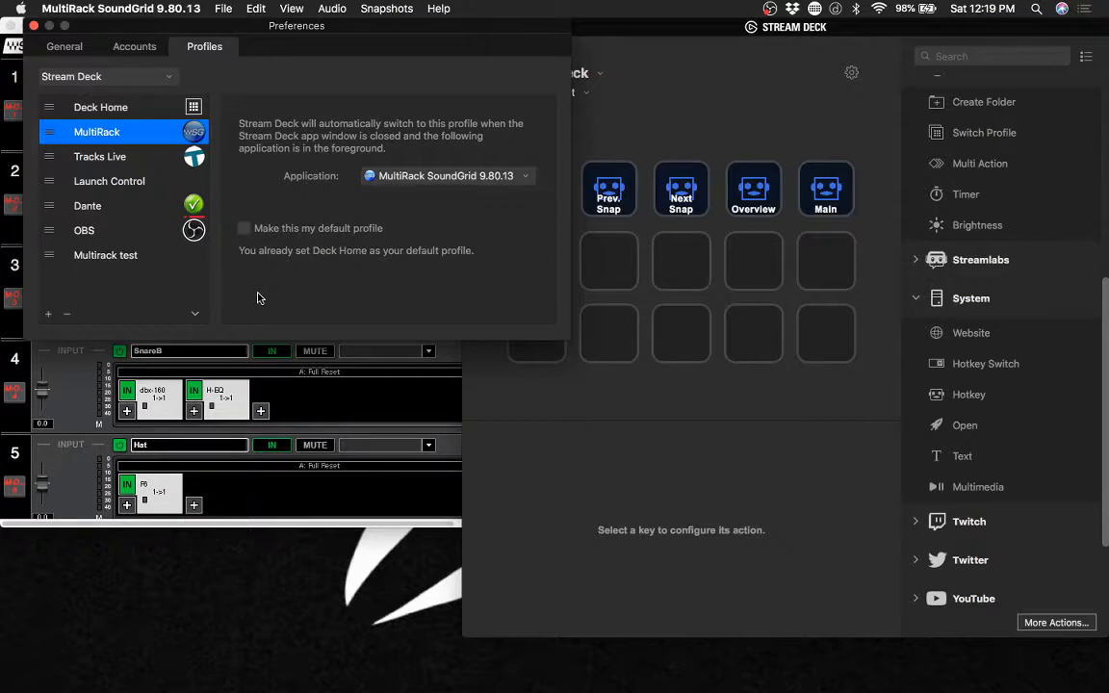
{"action": "left_click", "coordinate": [152, 154]}
{"action": "left_click", "coordinate": [150, 137]}
{"action": "left_click", "coordinate": [162, 150]}
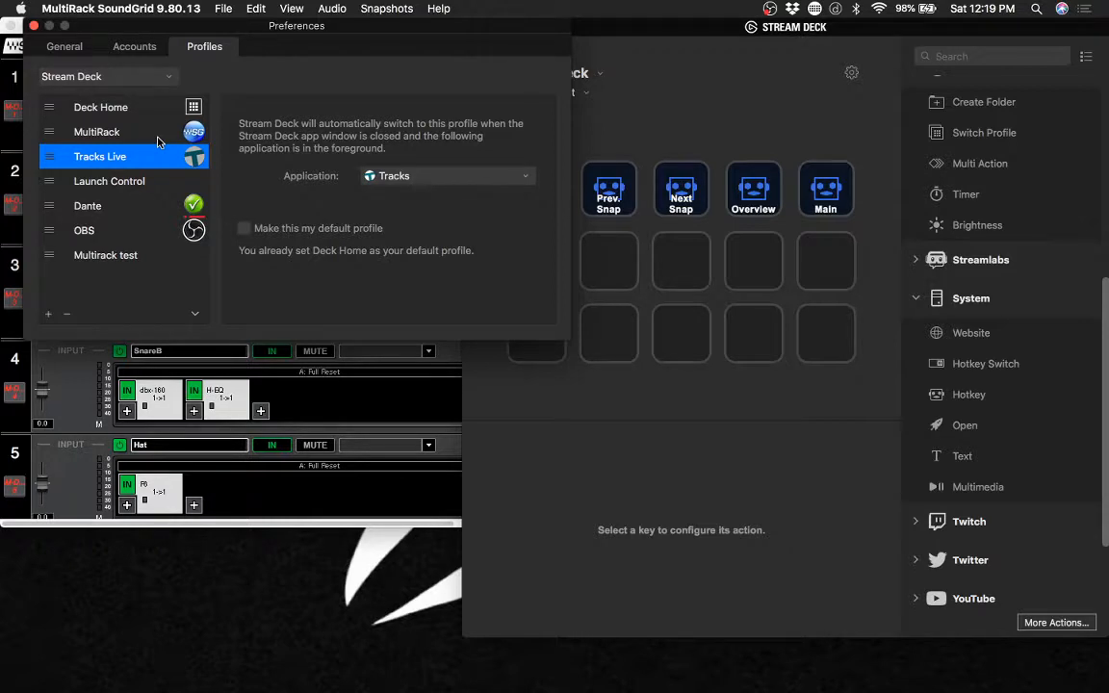
Switch the device in Stream Deck's general preferences to the iPhone
{"action": "left_click", "coordinate": [48, 45]}
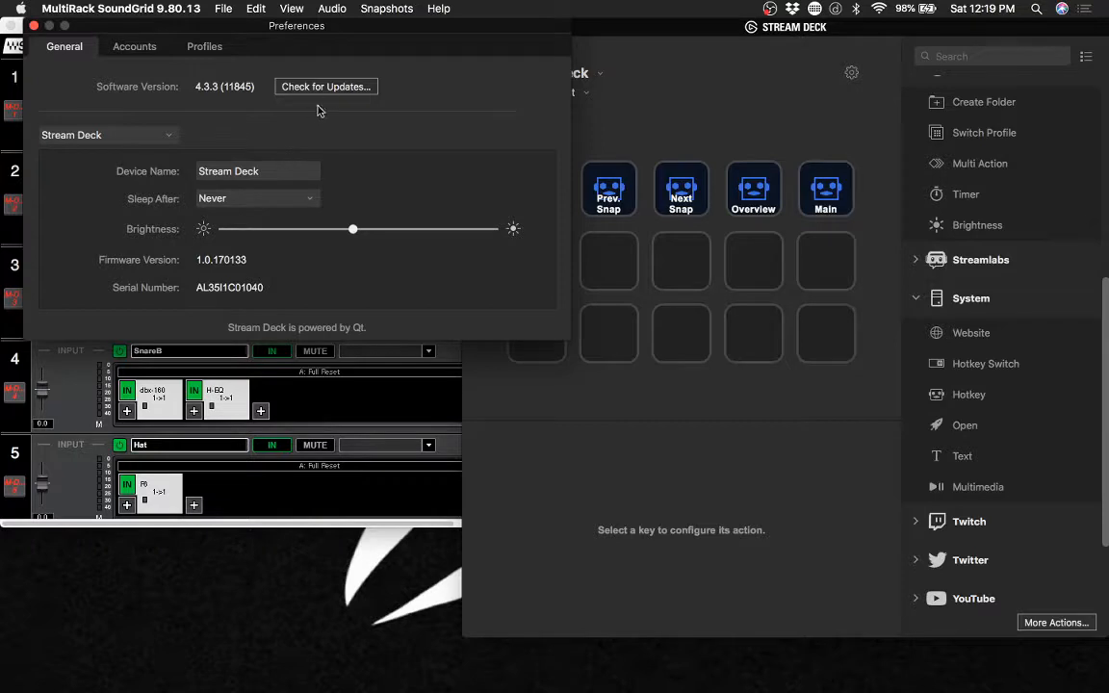
{"action": "left_click", "coordinate": [135, 134]}
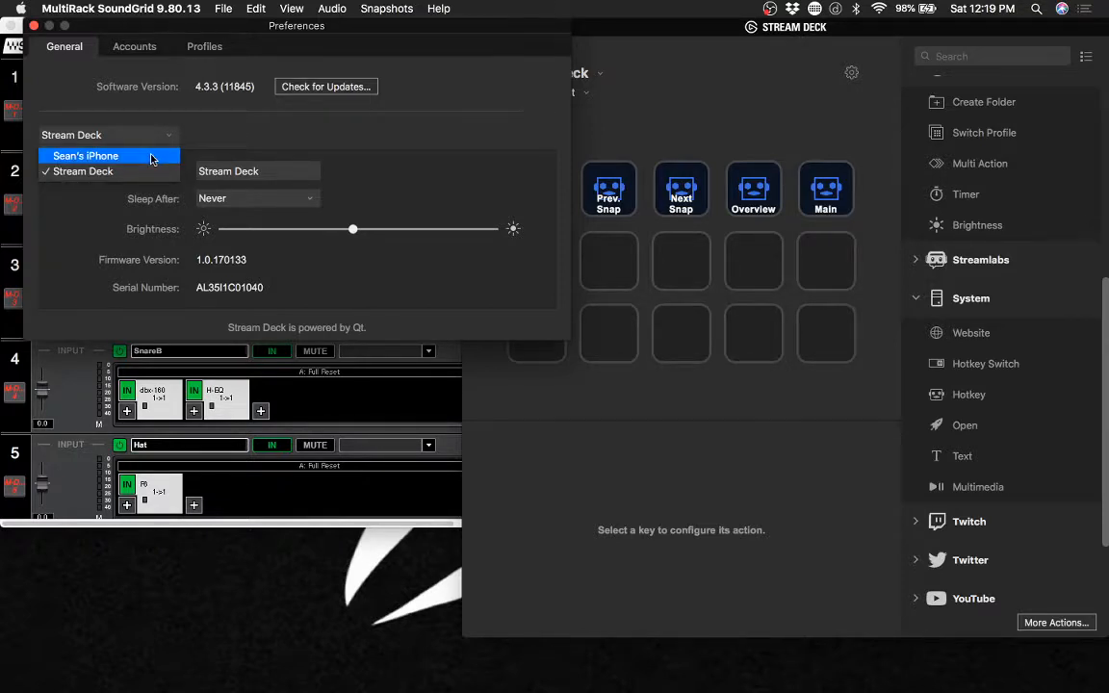
{"action": "left_click", "coordinate": [161, 157]}
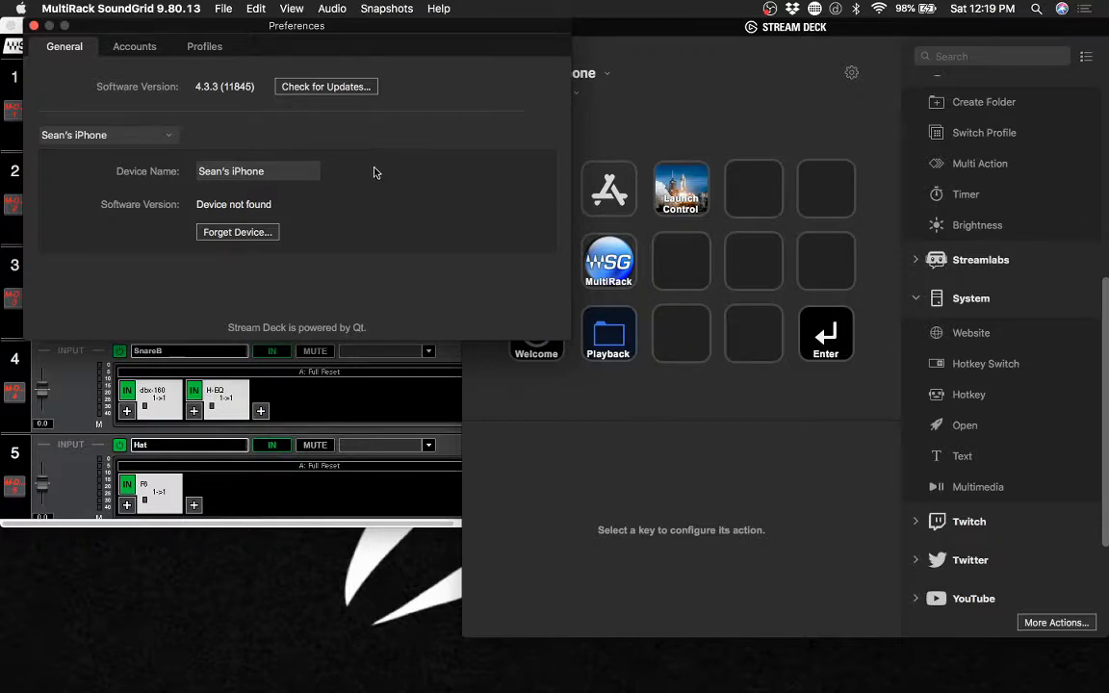
Look through the device choices in the main Stream Deck window, including the option to add an iPhone
{"action": "left_click", "coordinate": [620, 110]}
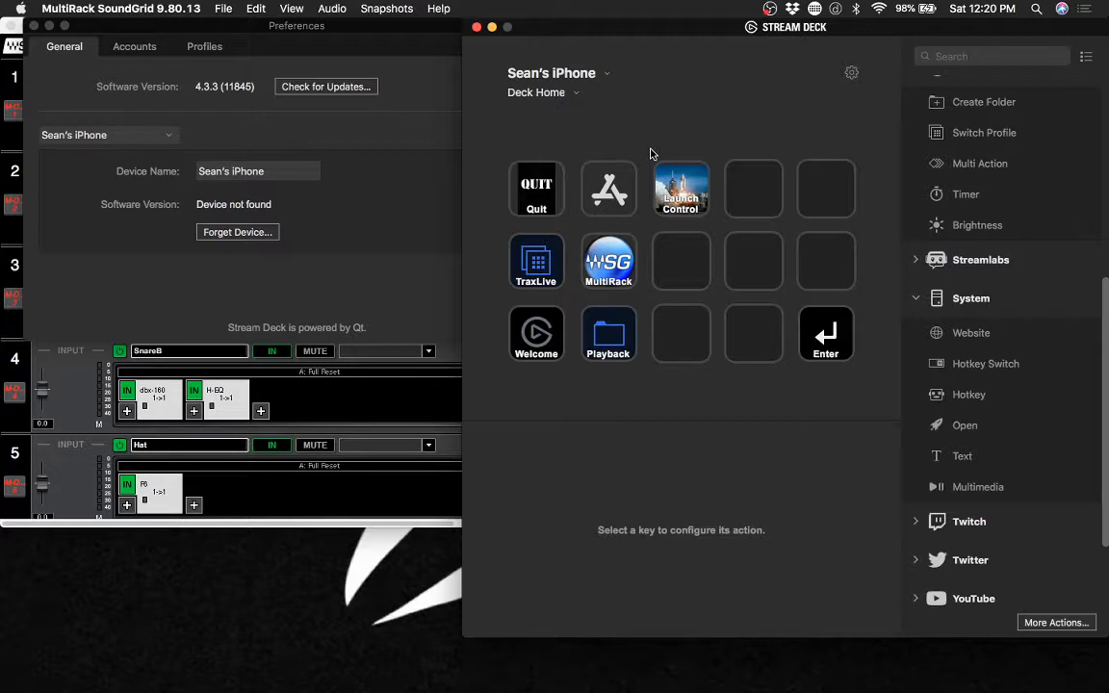
{"action": "left_click", "coordinate": [554, 77]}
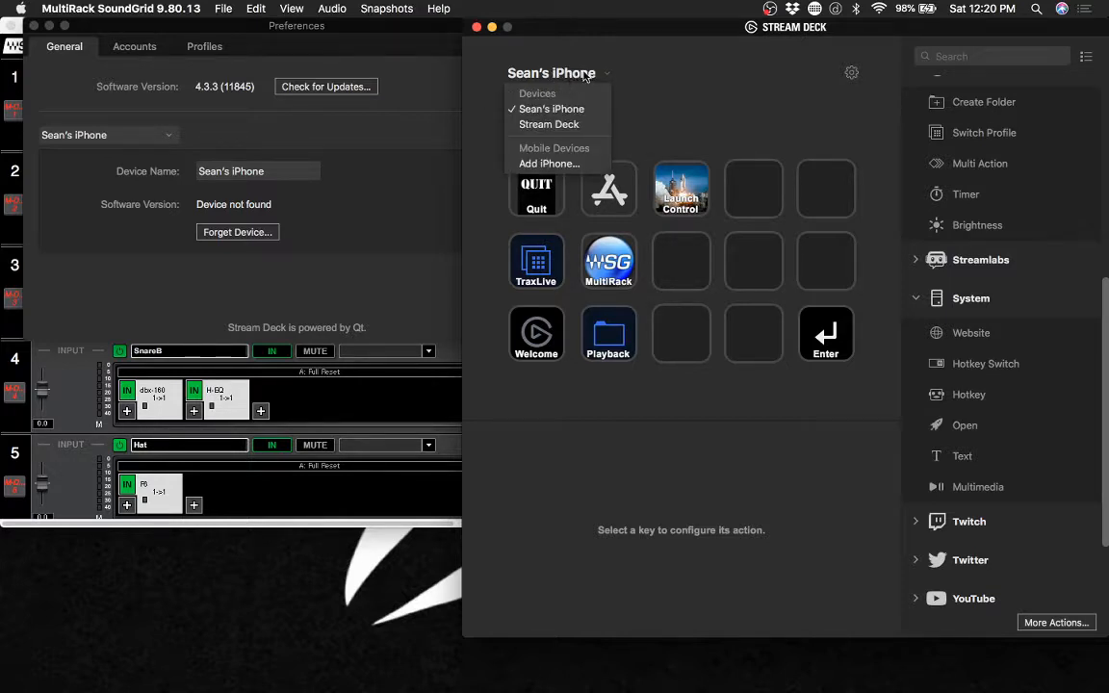
{"action": "left_click", "coordinate": [637, 116]}
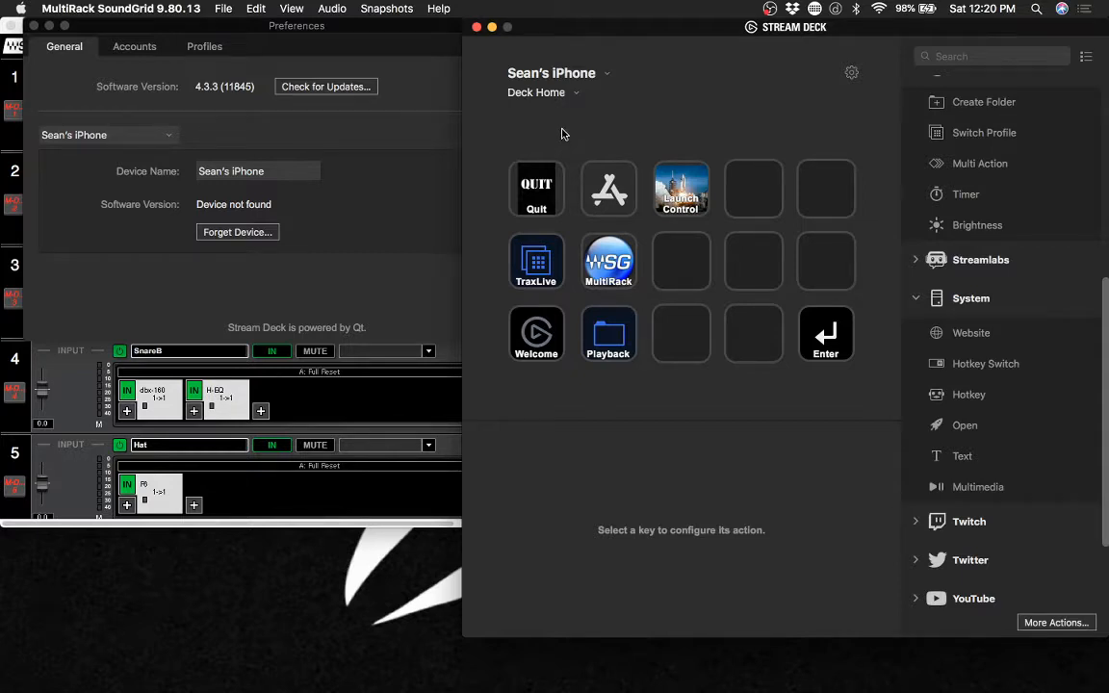
{"action": "left_click", "coordinate": [268, 518]}
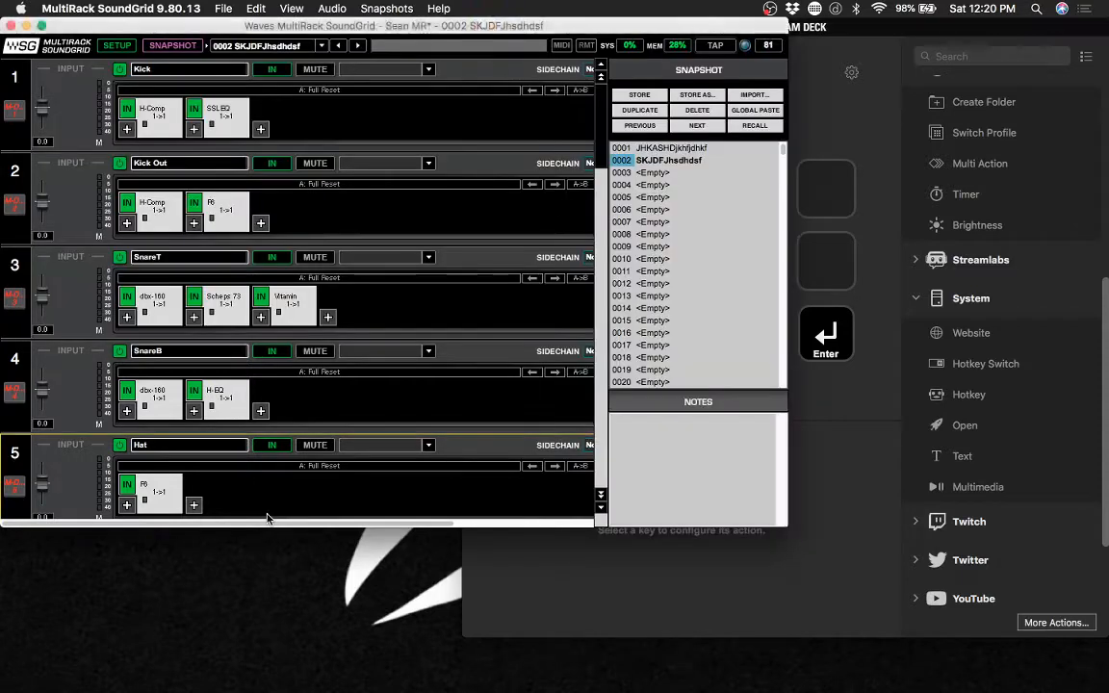
{"action": "left_click", "coordinate": [823, 51]}
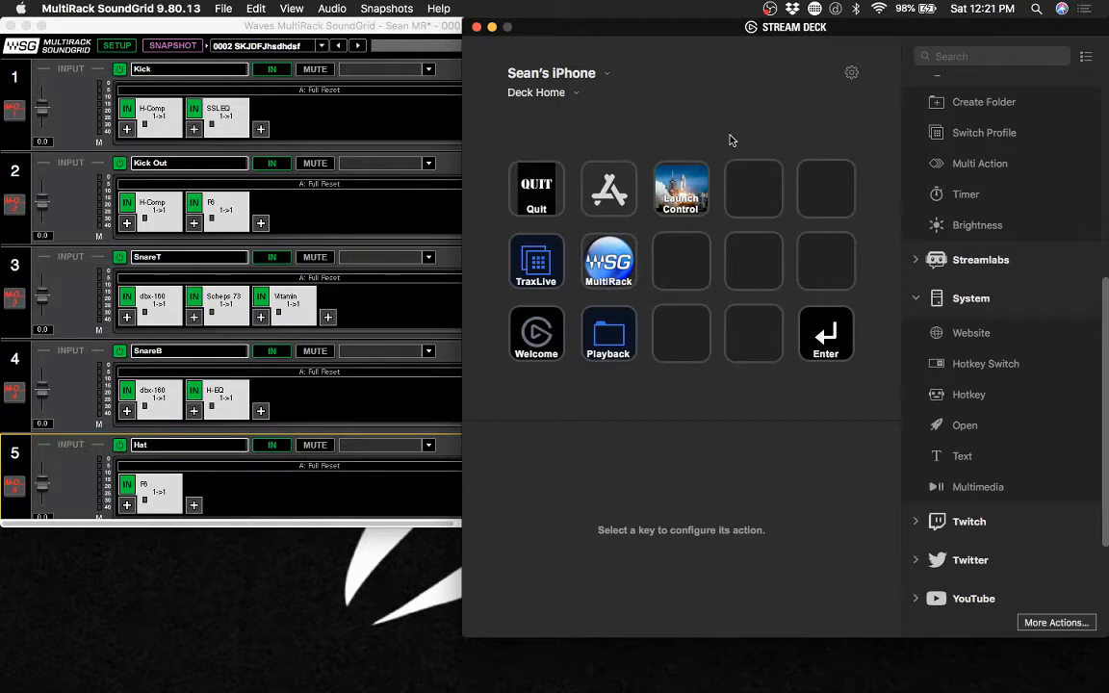
{"action": "left_click", "coordinate": [252, 29]}
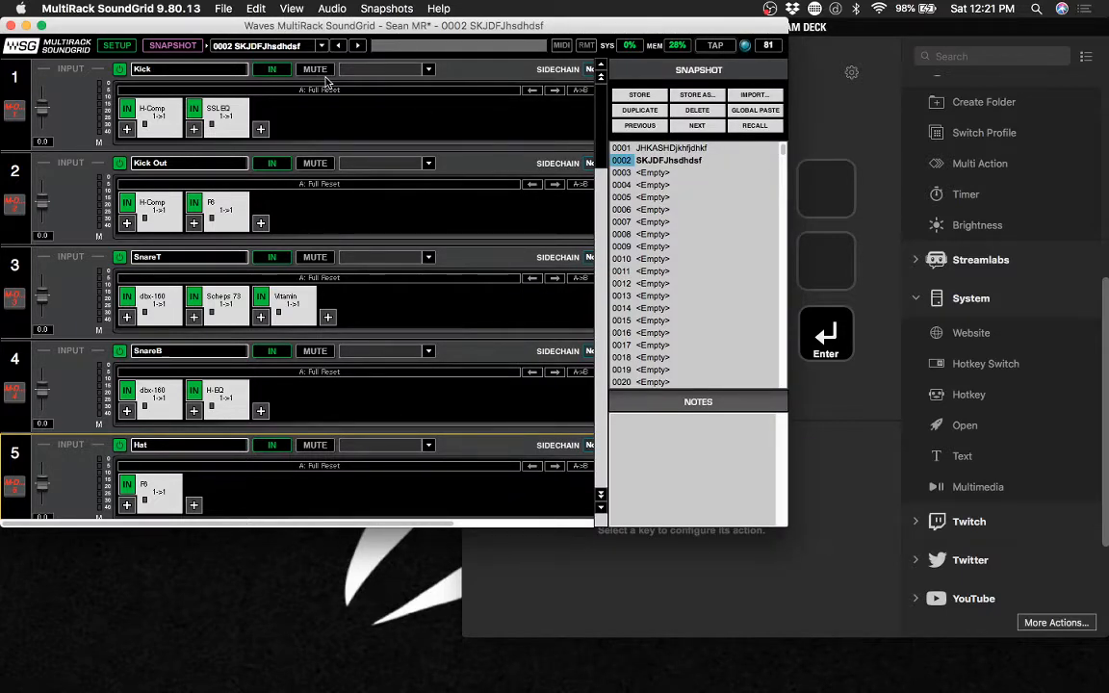
{"action": "left_click", "coordinate": [828, 29]}
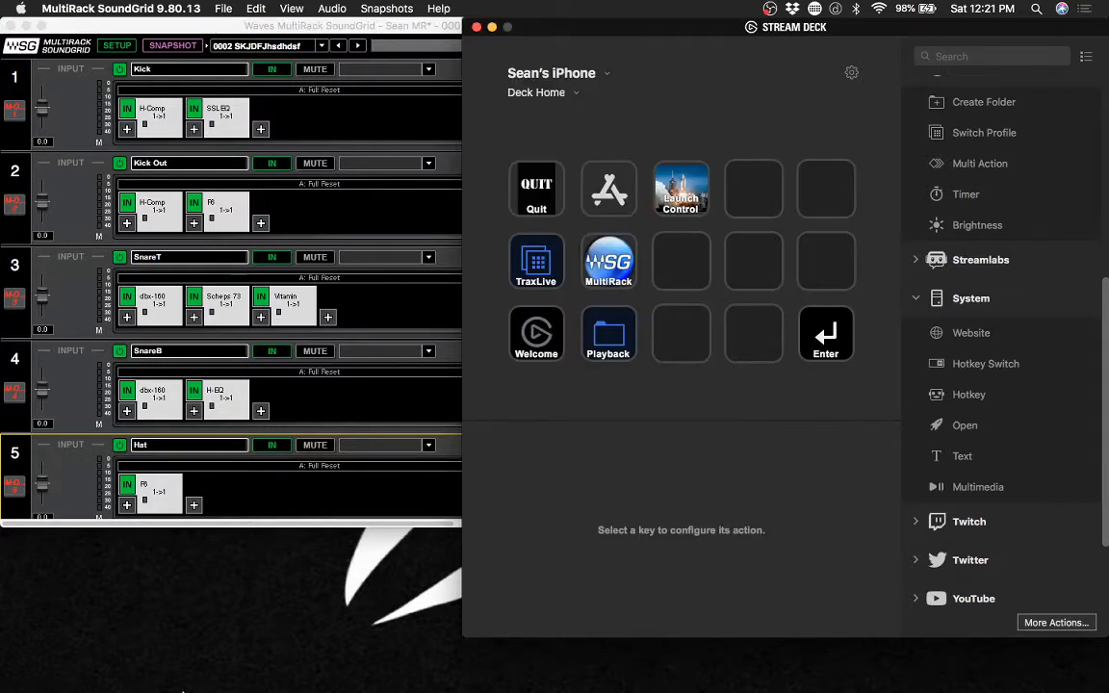
{"action": "mouse_move", "coordinate": [189, 689]}
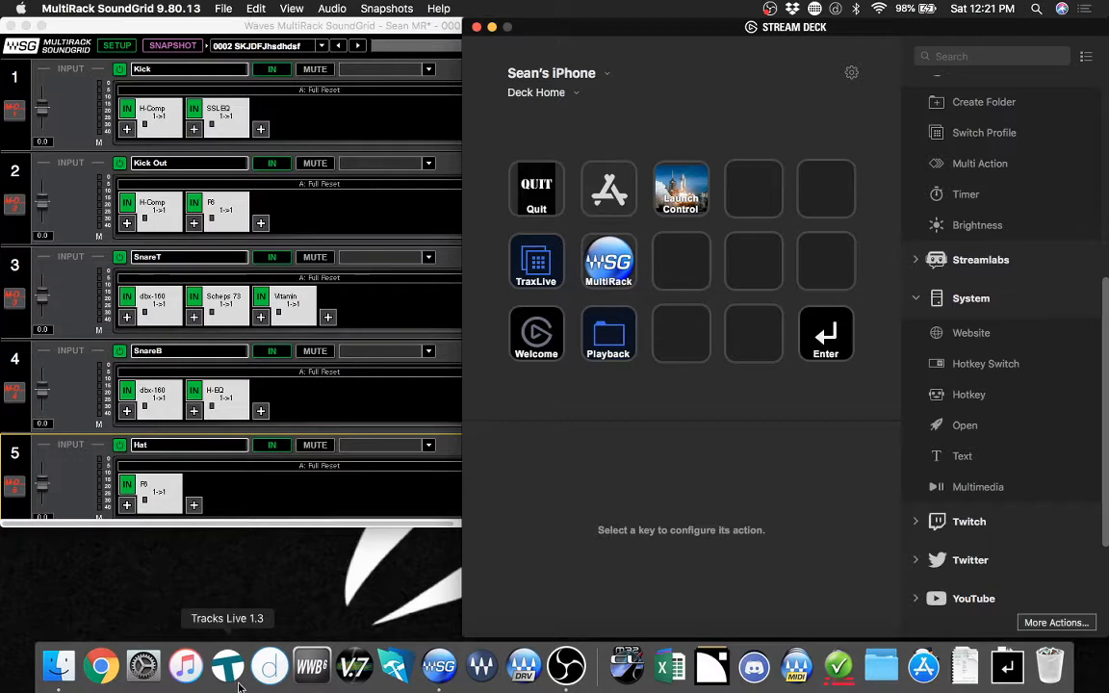